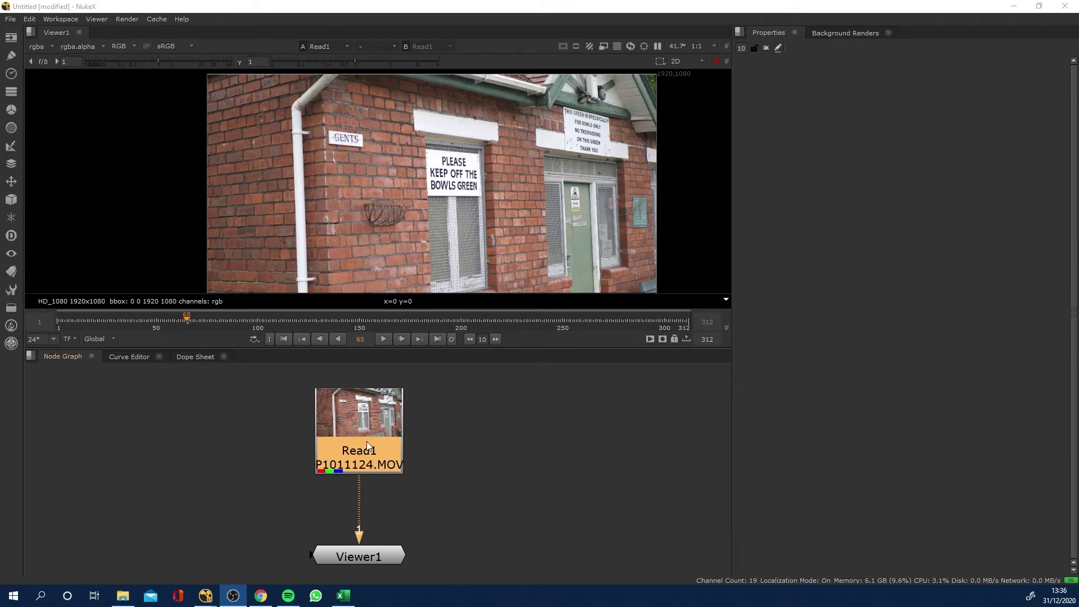
Open the Read1 node's properties and play through the original building footage
left_click_drag(366, 441, 366, 451)
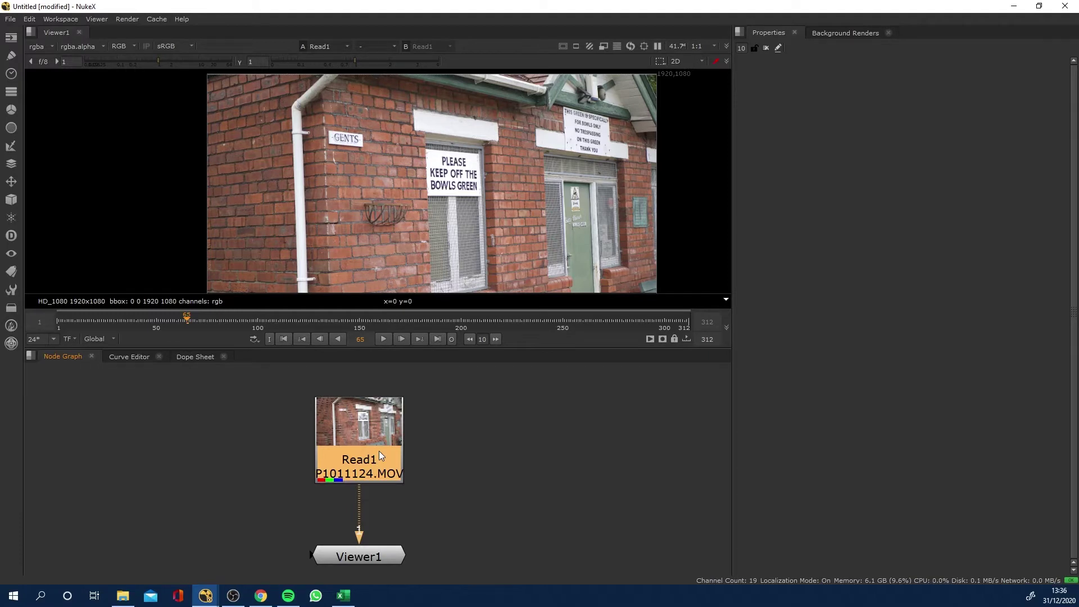
double_click(353, 437)
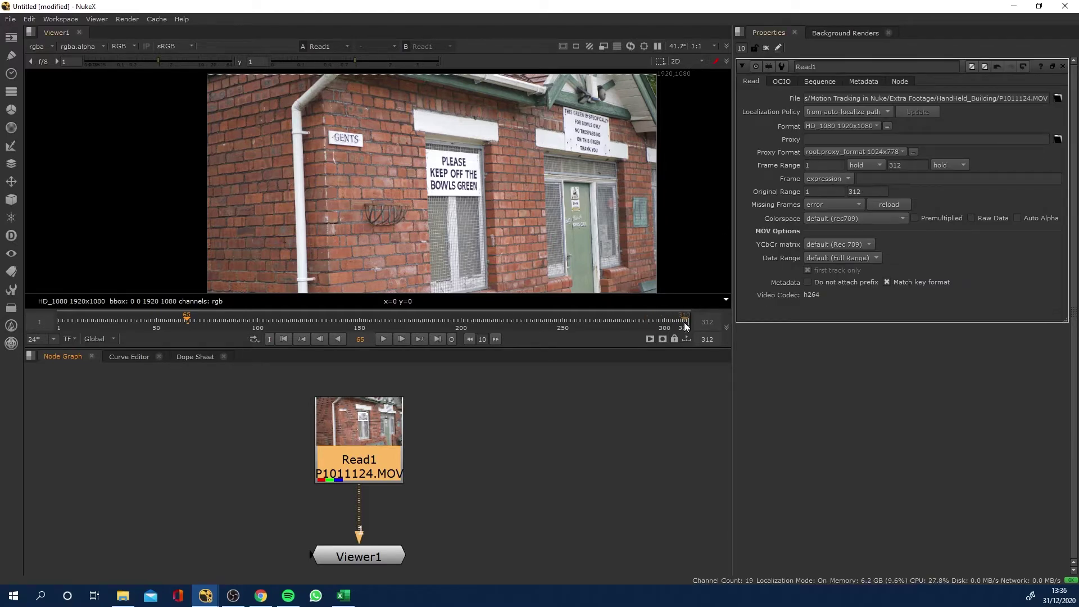
left_click_drag(69, 319, 672, 332)
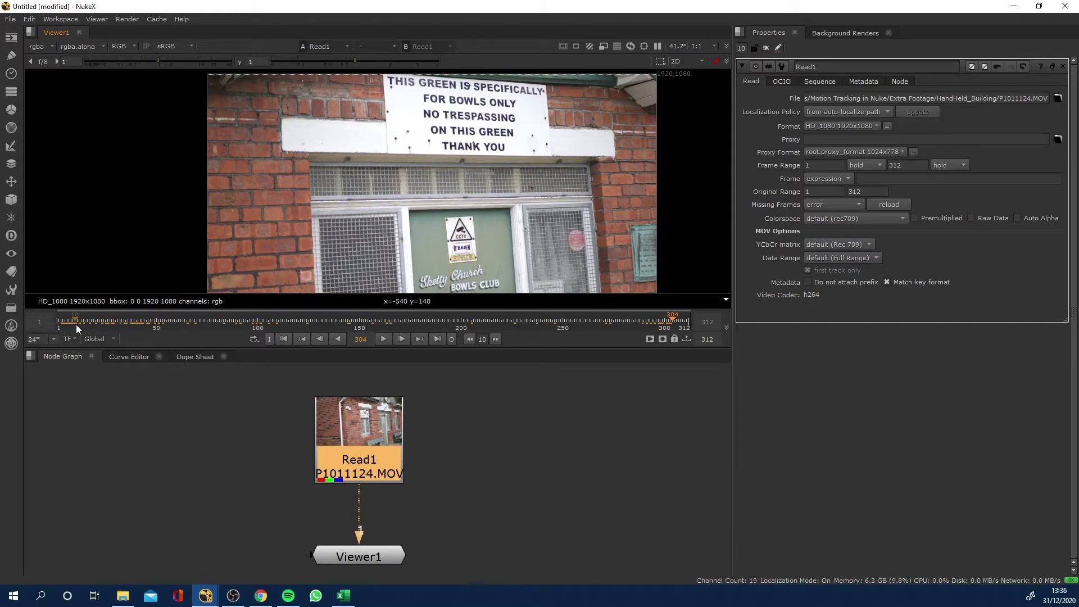
left_click_drag(75, 324, 72, 324)
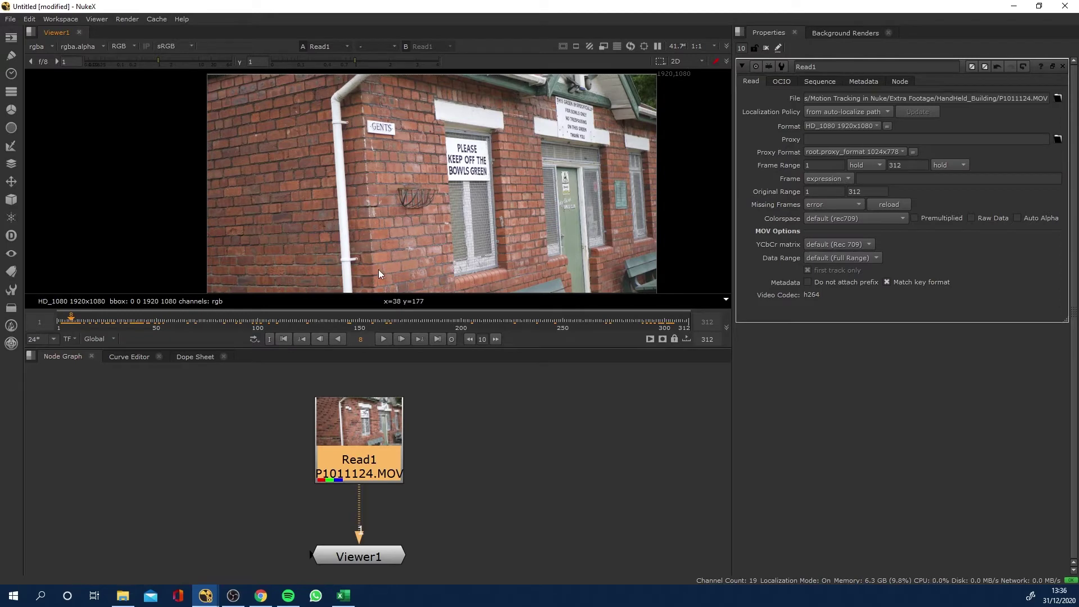
left_click(383, 339)
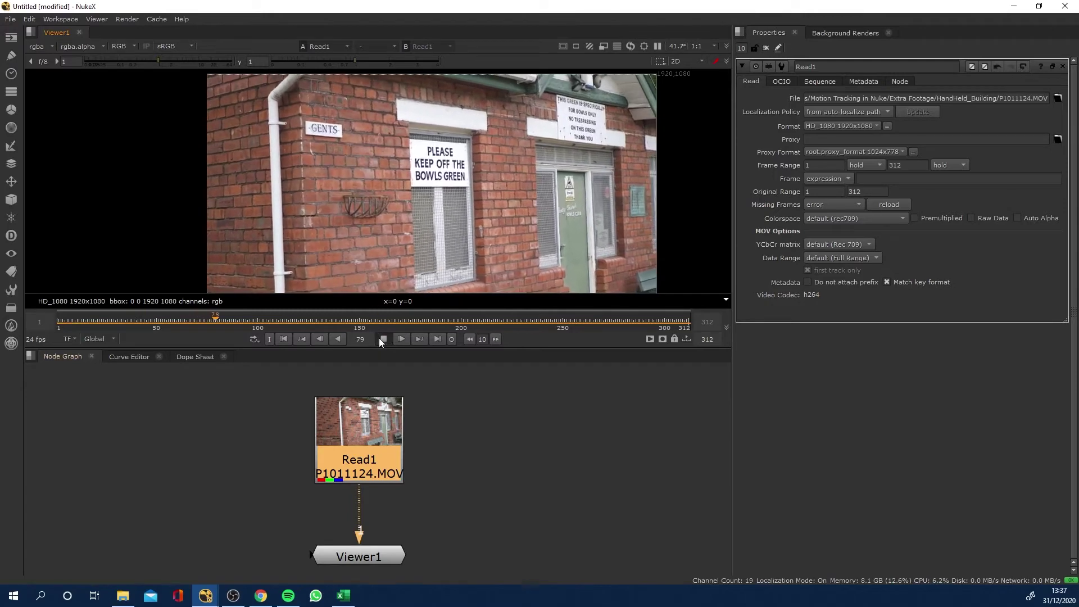
left_click(381, 339)
Add a Retime node and insert it between Read1 and Viewer1
left_click(470, 462)
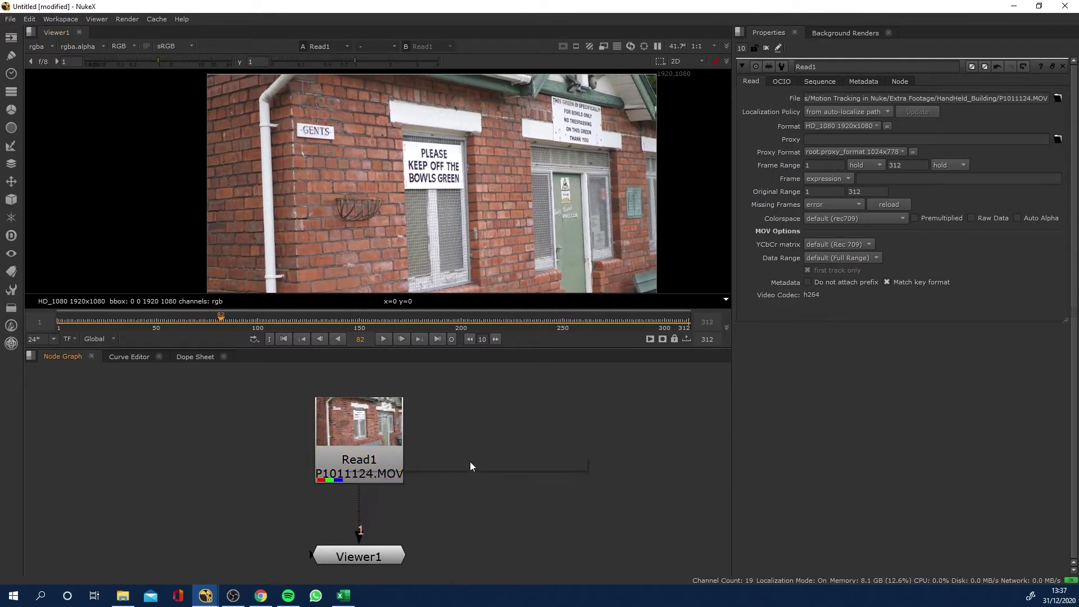
key("Tab")
type("retime [Time")
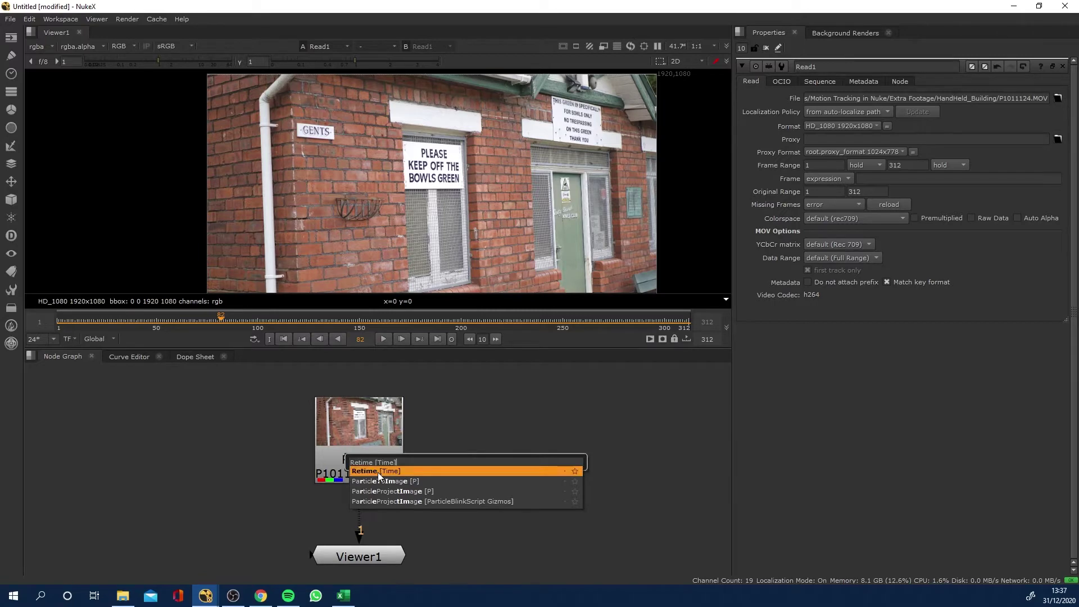
left_click(377, 471)
left_click_drag(448, 459, 344, 502)
left_click(1061, 348)
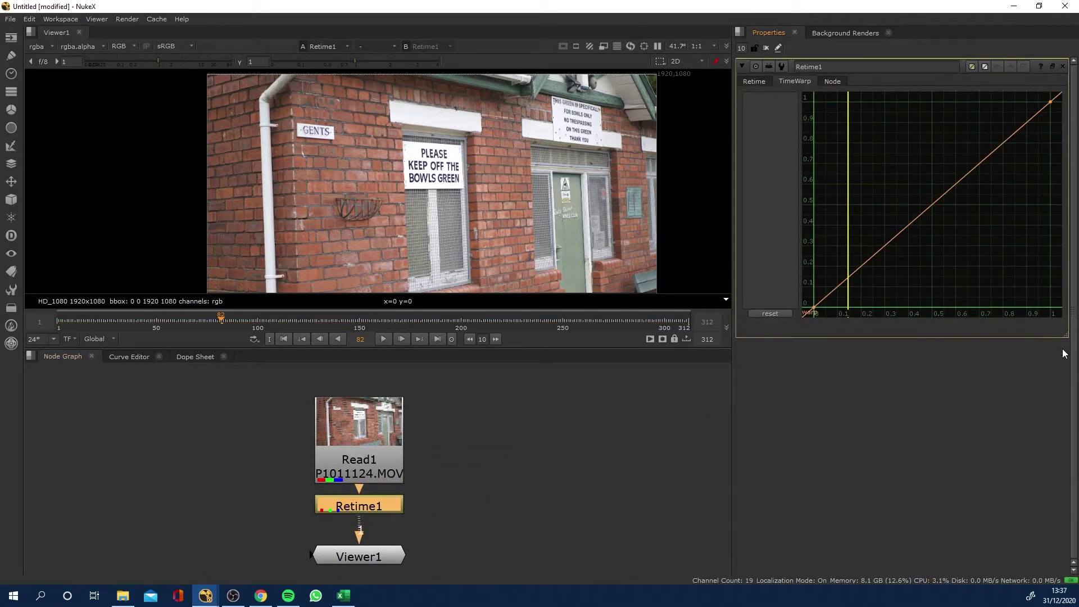
Set the Retime node's speed to 2
left_click(754, 81)
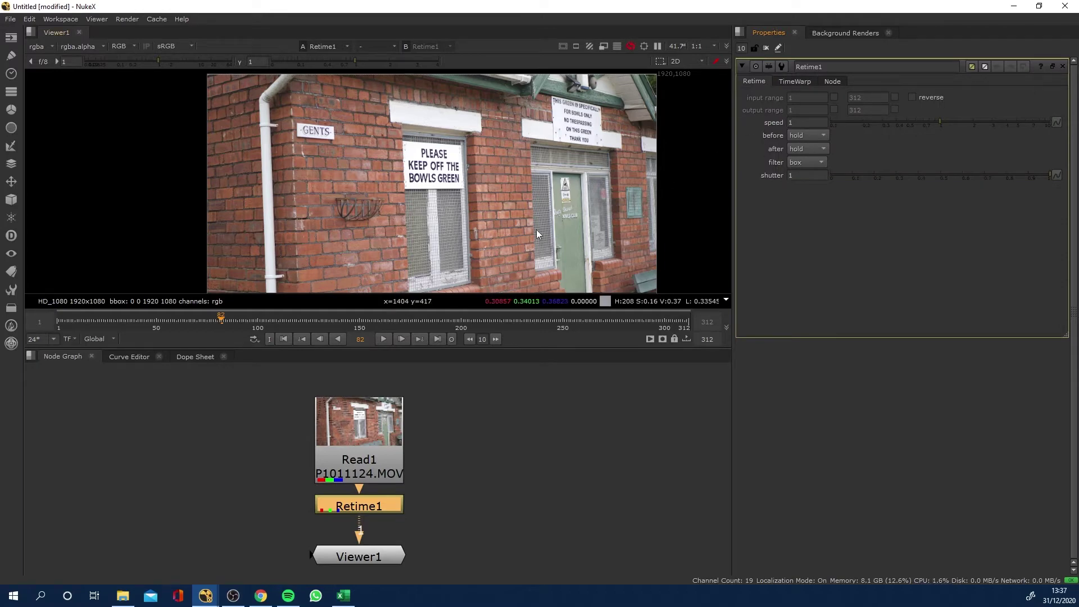
double_click(794, 121)
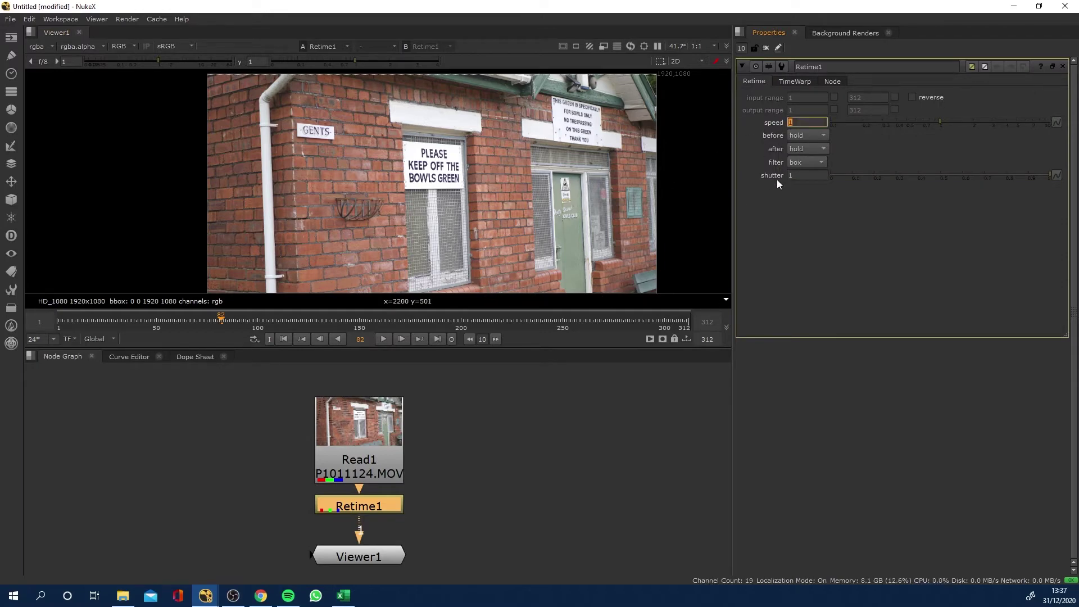
type("2")
key("Return")
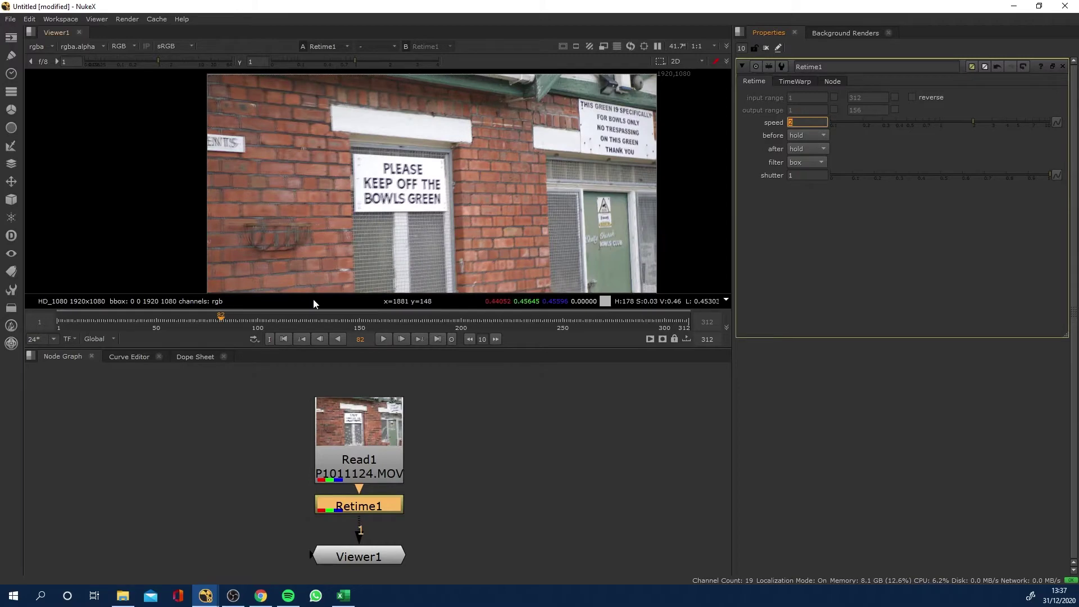
Play back the retimed clip and examine the lettering on the window sign close up for frame blending around frames 86 to 92
left_click(59, 324)
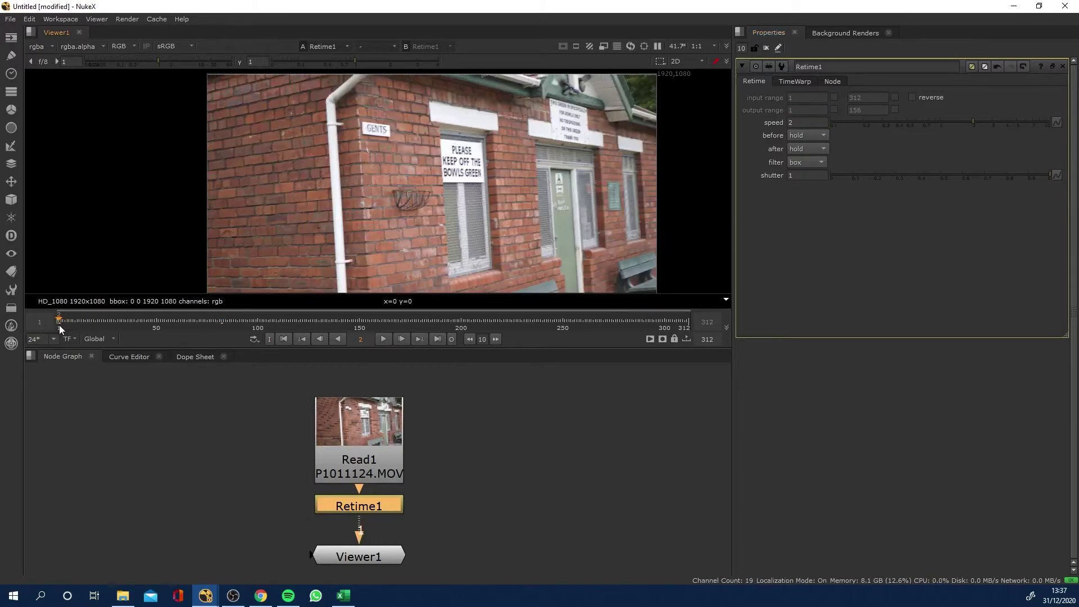
left_click(385, 341)
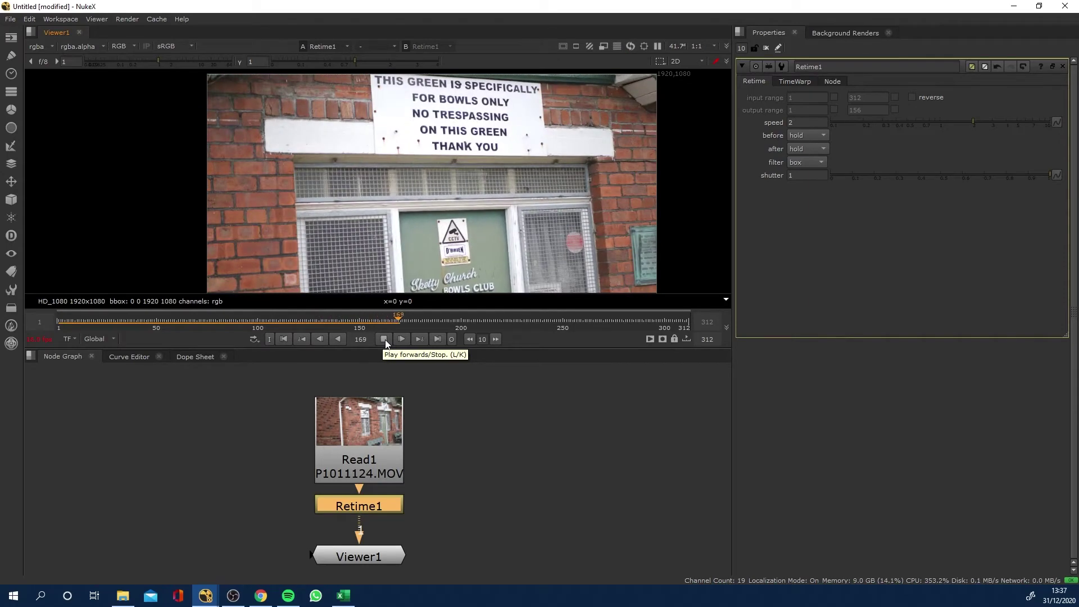
left_click(384, 339)
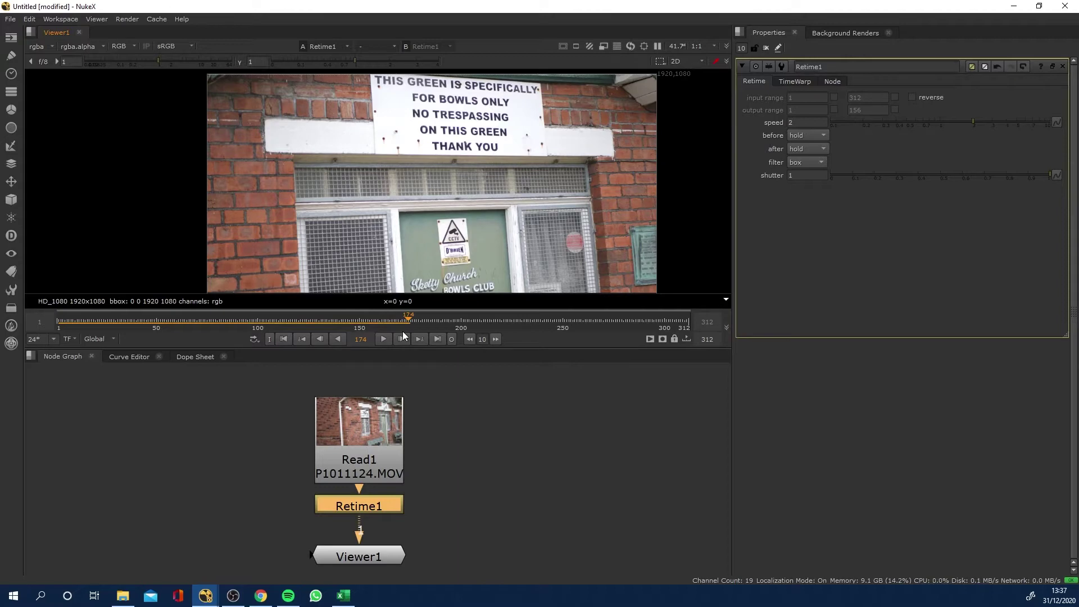
left_click(377, 320)
left_click_drag(197, 311, 241, 321)
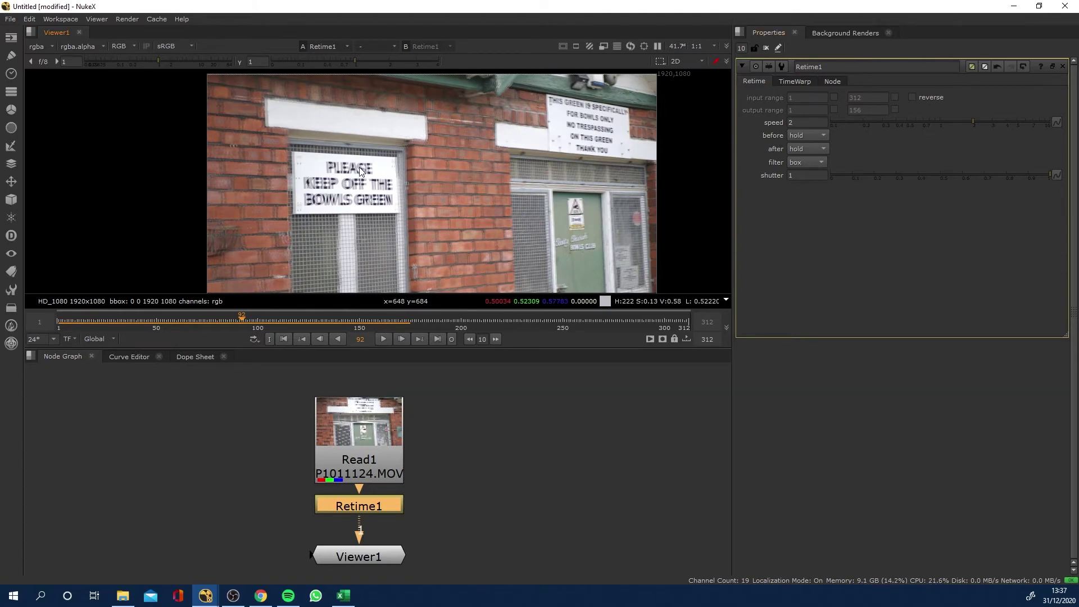
scroll(354, 183, "up", 3)
scroll(354, 182, "up", 2)
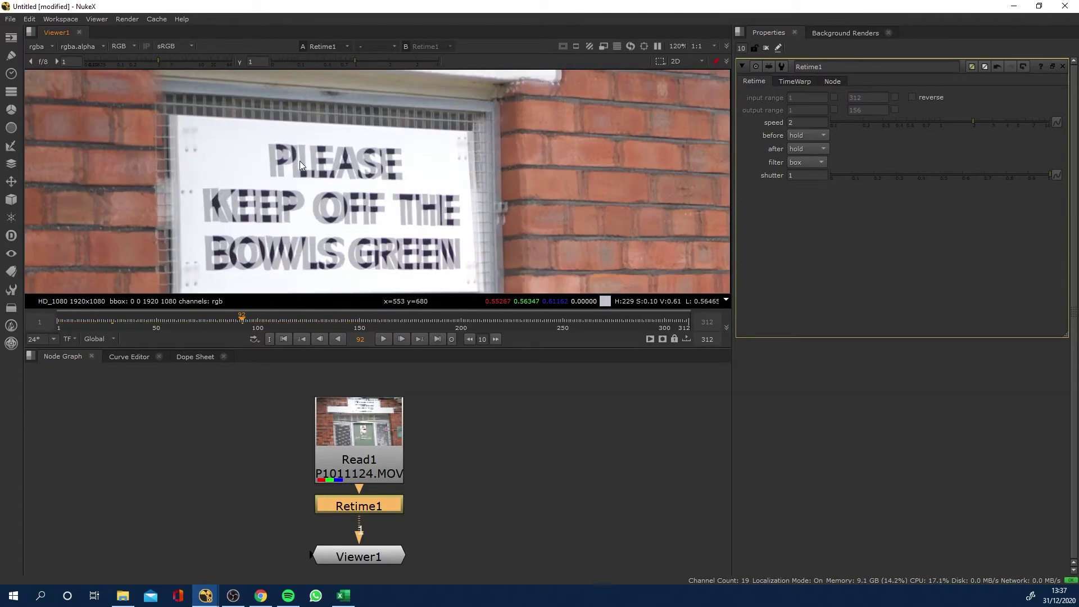
left_click(187, 323)
left_click_drag(187, 322, 228, 316)
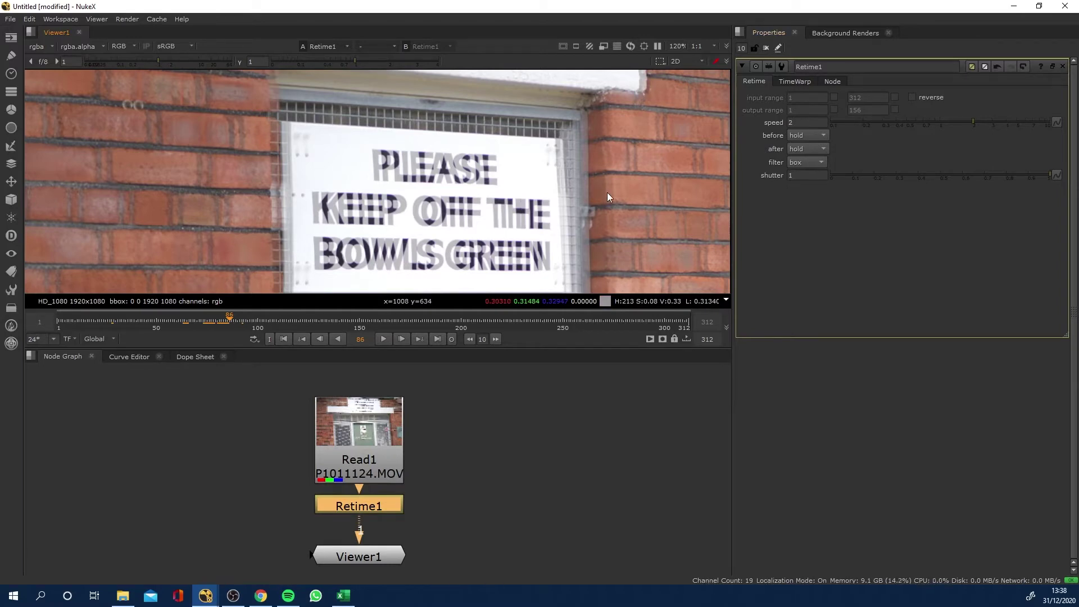
Compare the nearest and none filters on the Retime node at frame 86, ending on nearest
left_click(807, 162)
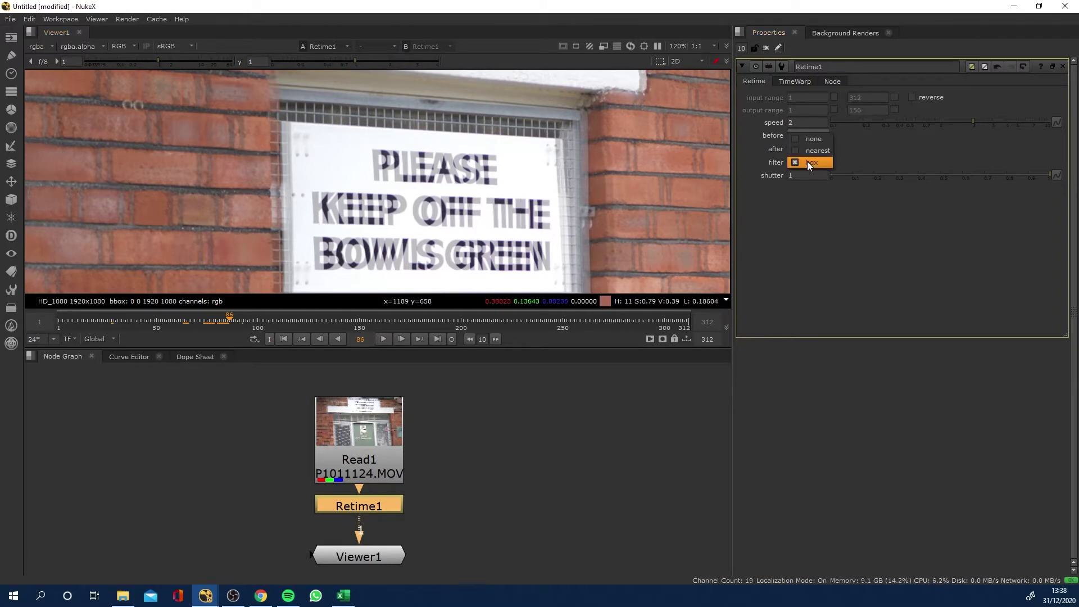
left_click(811, 150)
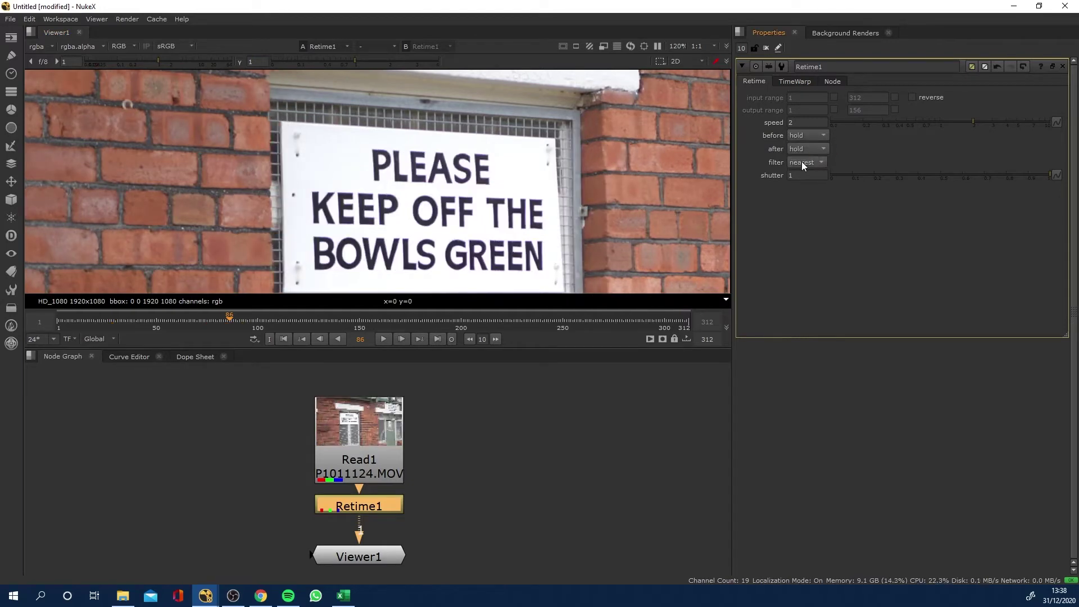
left_click(801, 162)
left_click(804, 149)
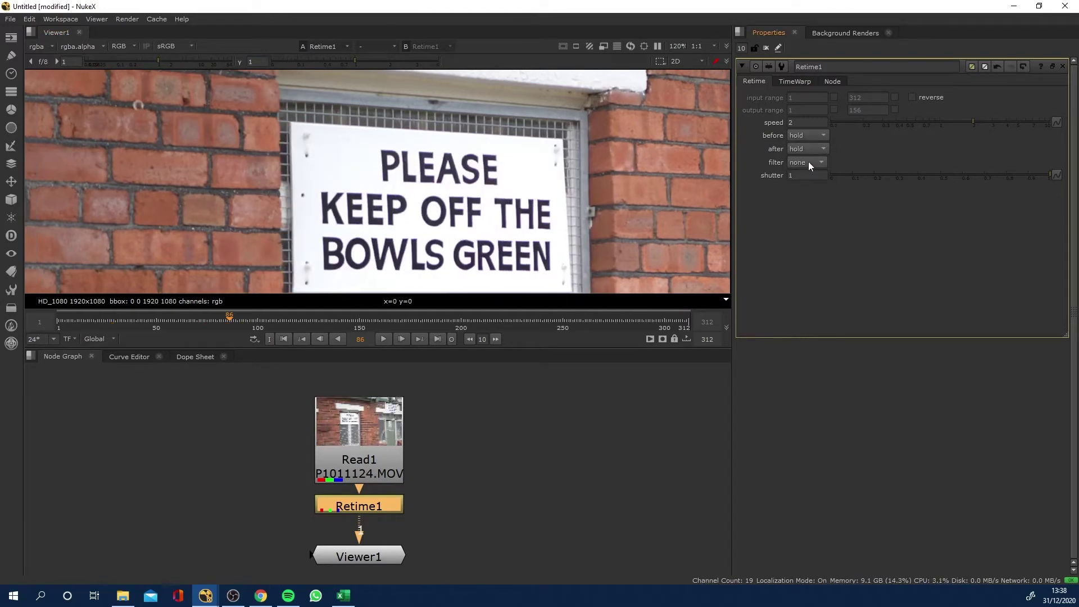
left_click(808, 162)
left_click(810, 173)
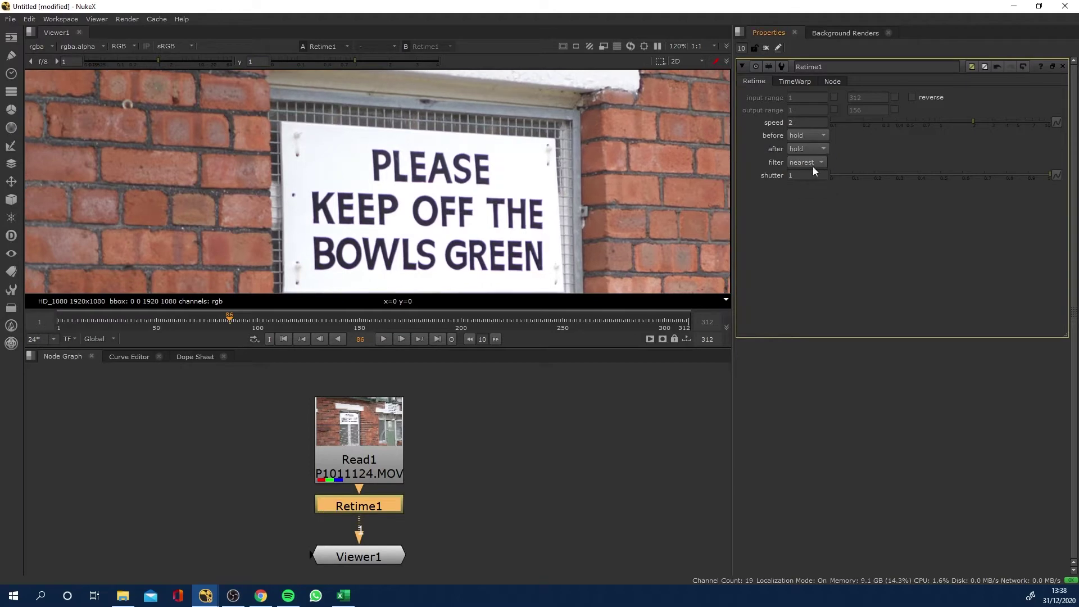
Try the box filter on the Retime node and check it at frame 42
left_click_drag(78, 318, 60, 323)
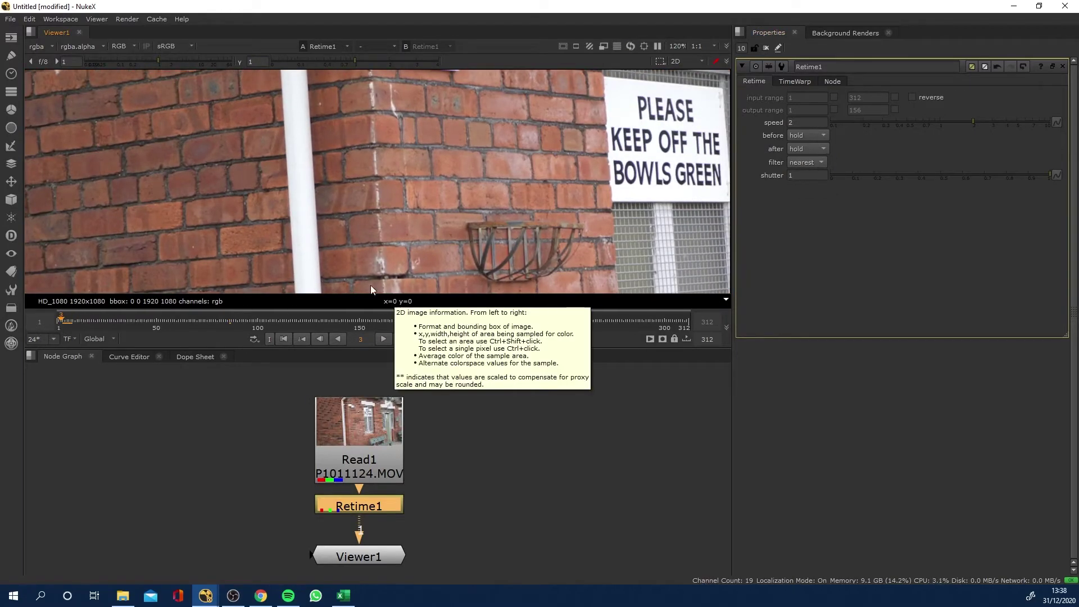
scroll(455, 227, "down", 2)
left_click(812, 162)
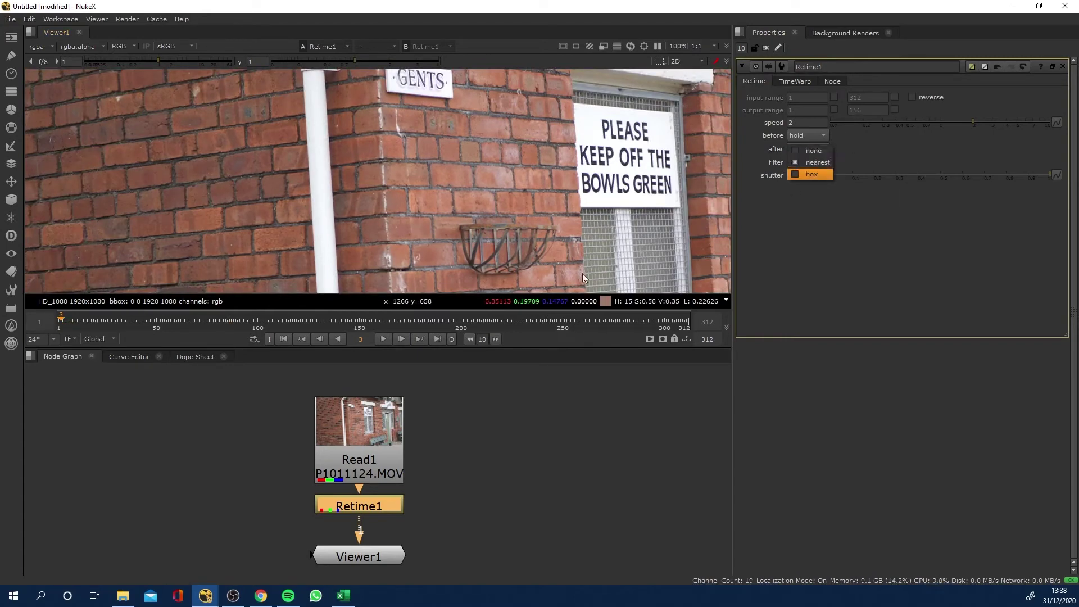
left_click_drag(109, 318, 140, 316)
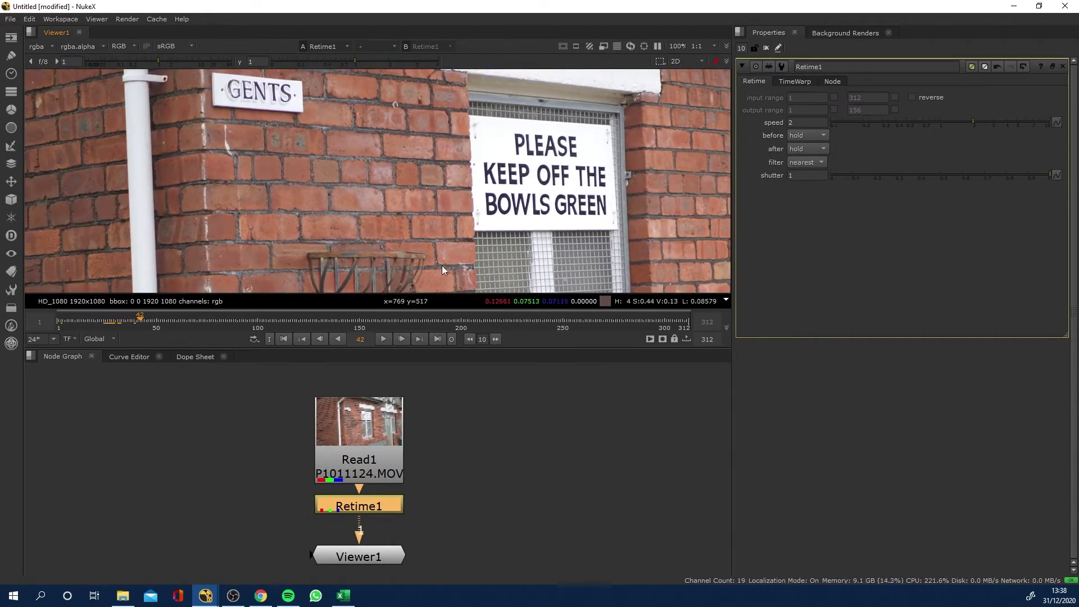
left_click(813, 178)
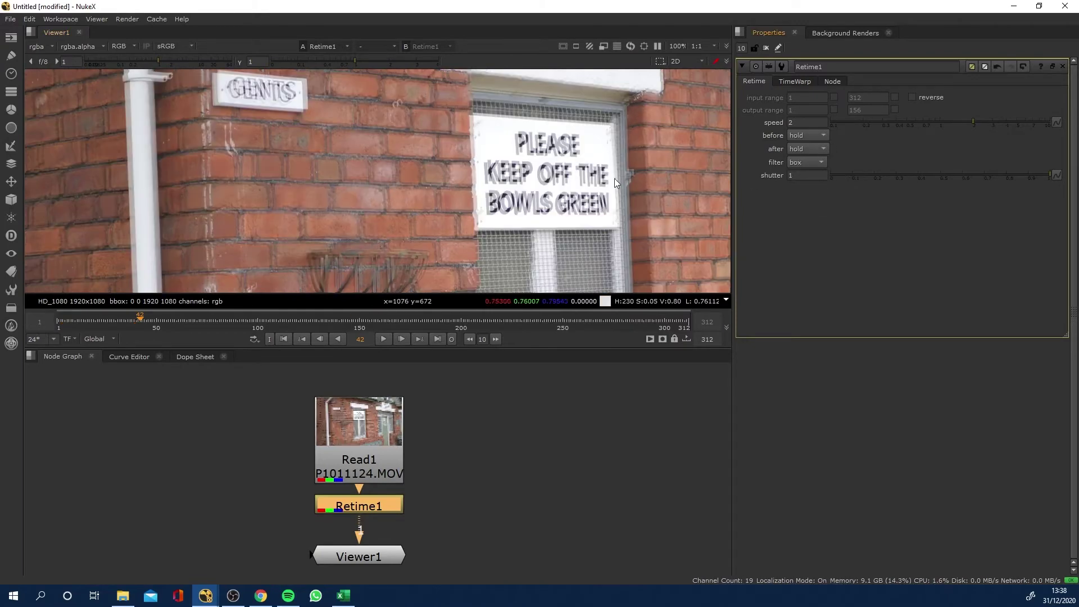
Set the Retime filter to none and play back the full image to check the motion
left_click(808, 162)
left_click(811, 141)
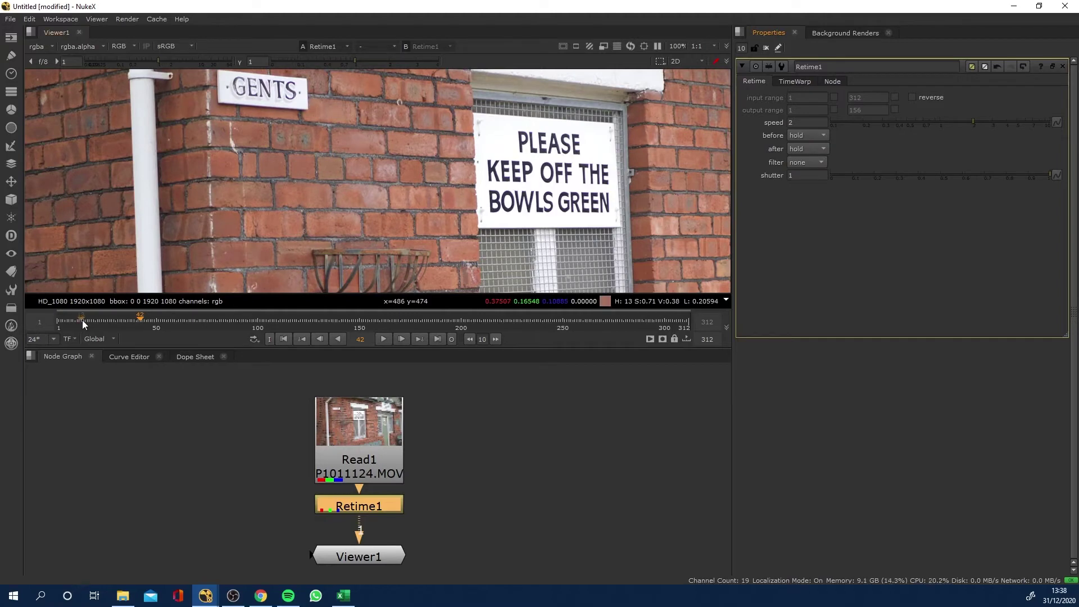
left_click_drag(82, 319, 100, 321)
scroll(293, 223, "down", 3)
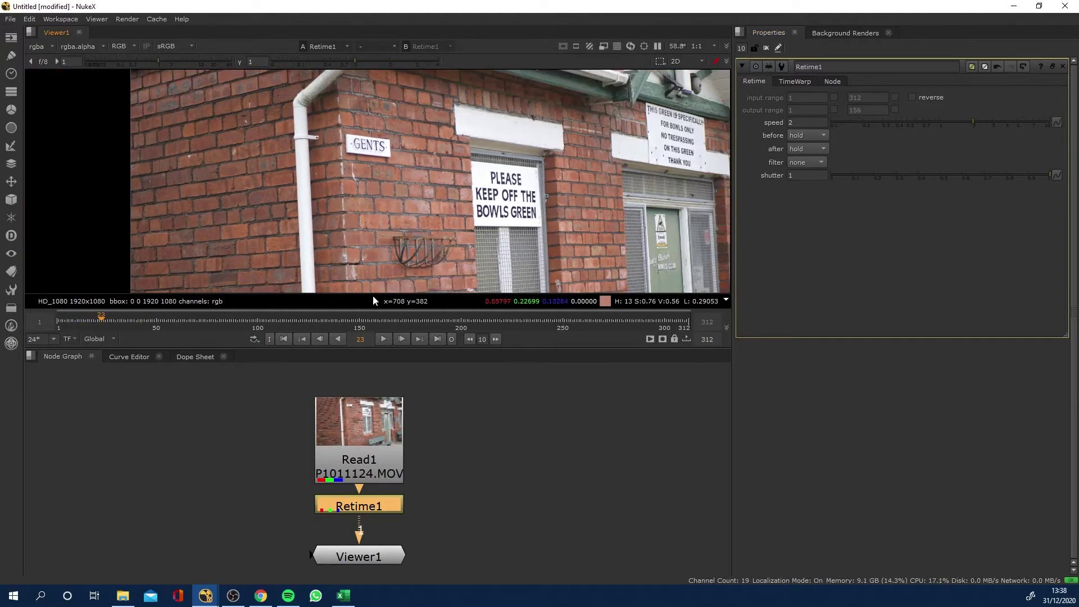
scroll(389, 235, "down", 1)
middle_click_drag(389, 238, 349, 195)
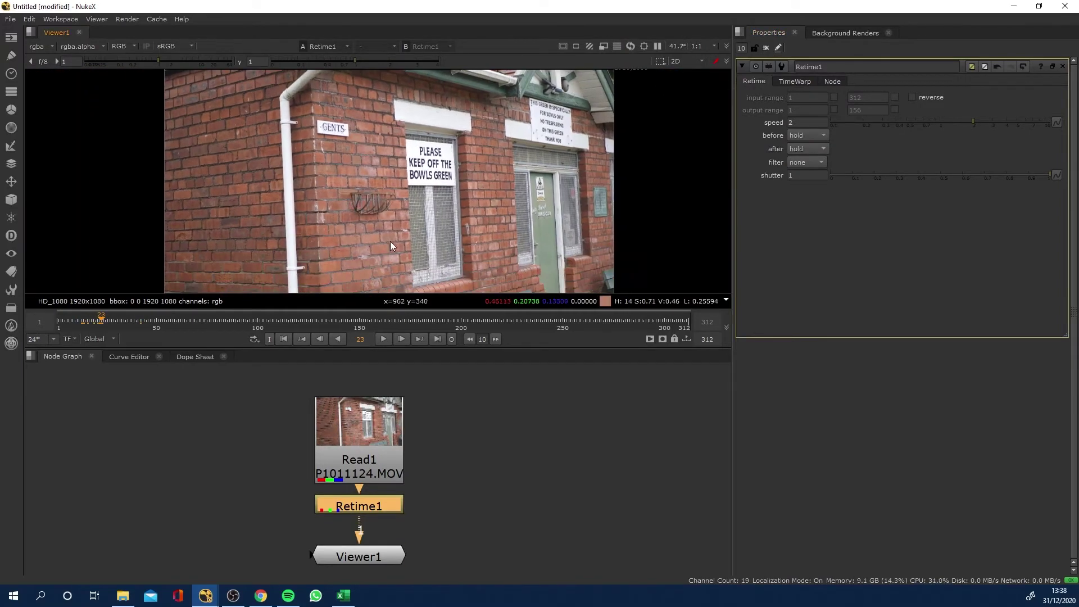
left_click(388, 340)
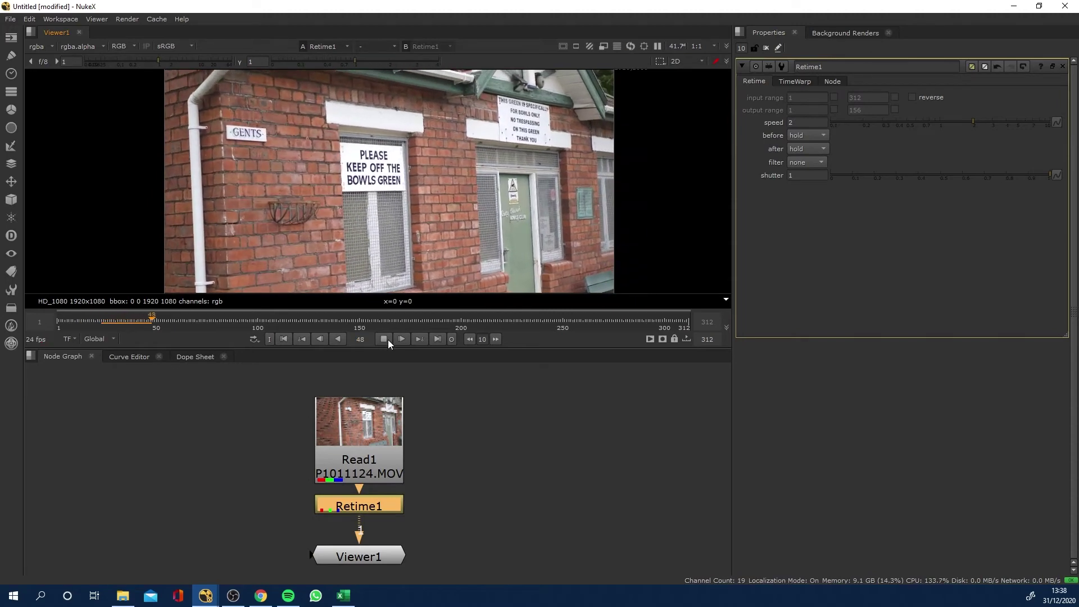
left_click(388, 339)
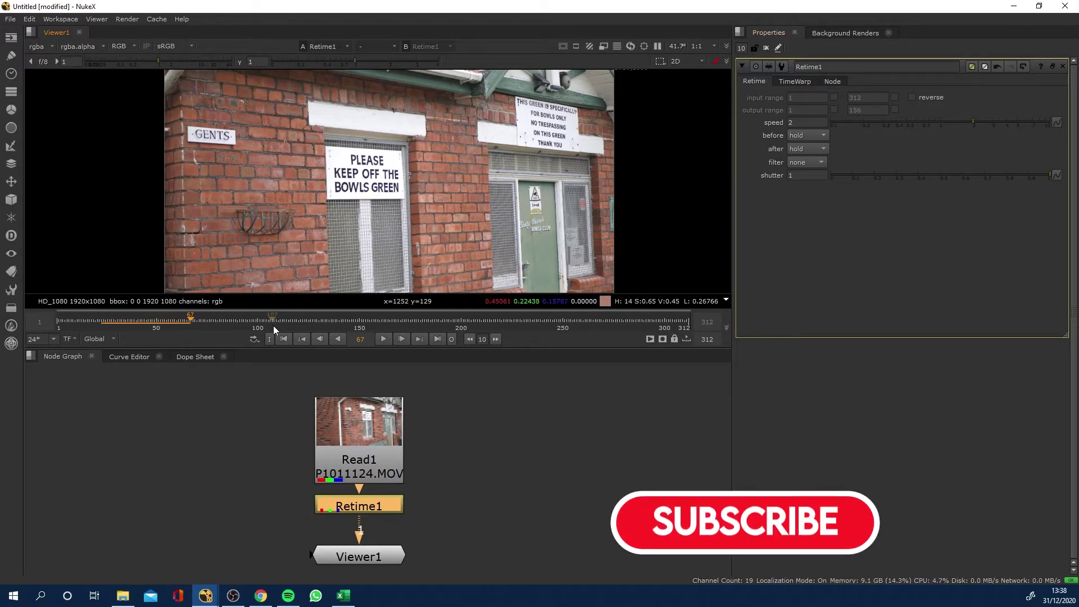
Check the frames past the end of the retimed clip and set the Retime node's after behaviour to black
left_click(245, 325)
left_click_drag(244, 324, 265, 323)
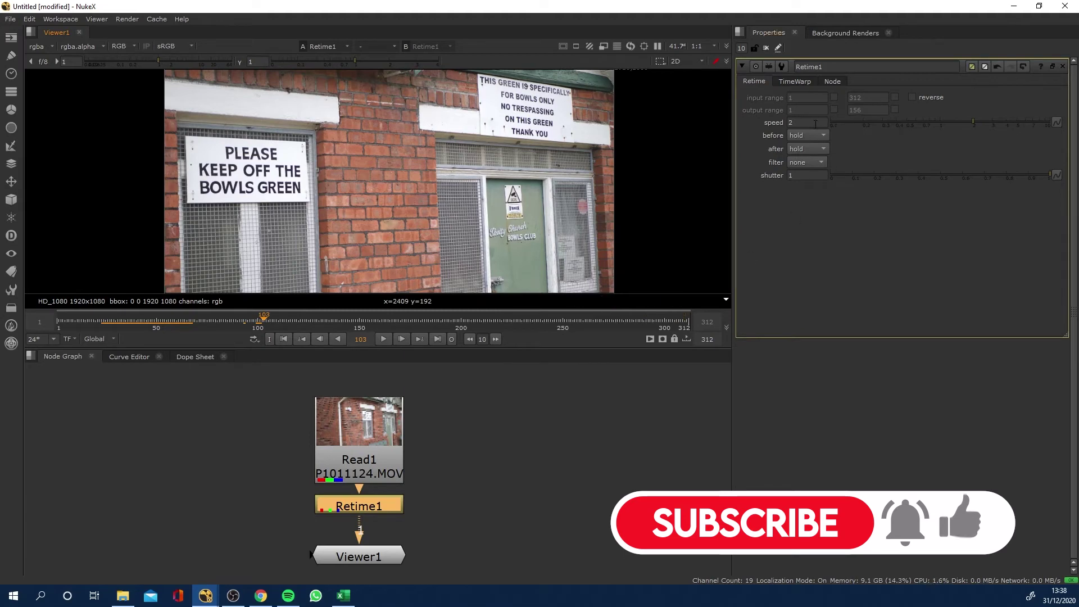
left_click(376, 325)
left_click_drag(377, 322, 400, 322)
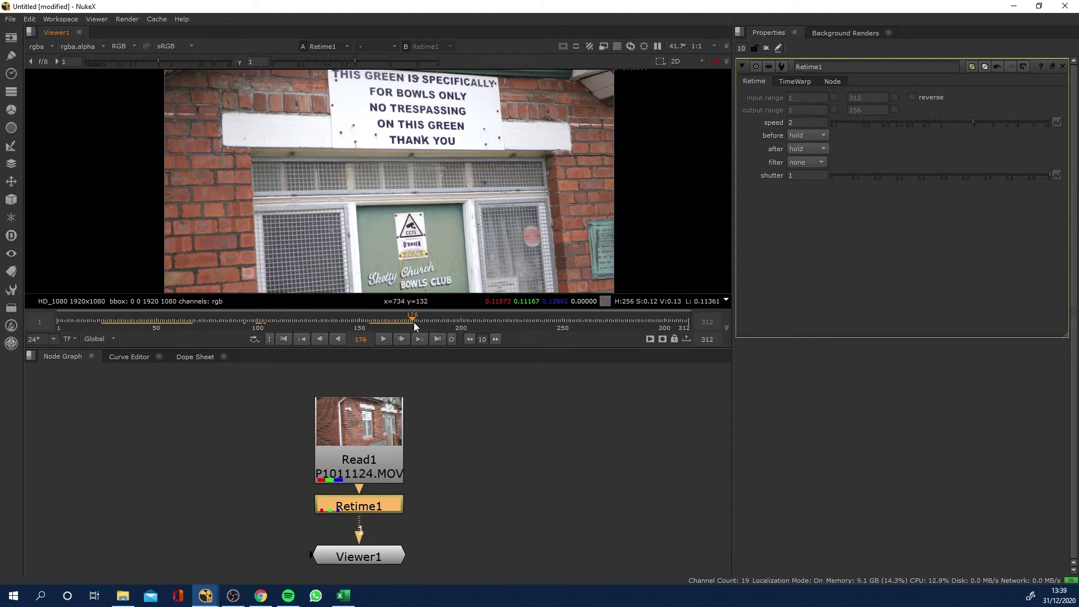
mouse_move(414, 322)
left_mouse_down()
mouse_move(363, 328)
mouse_move(398, 326)
left_mouse_up()
left_click(815, 148)
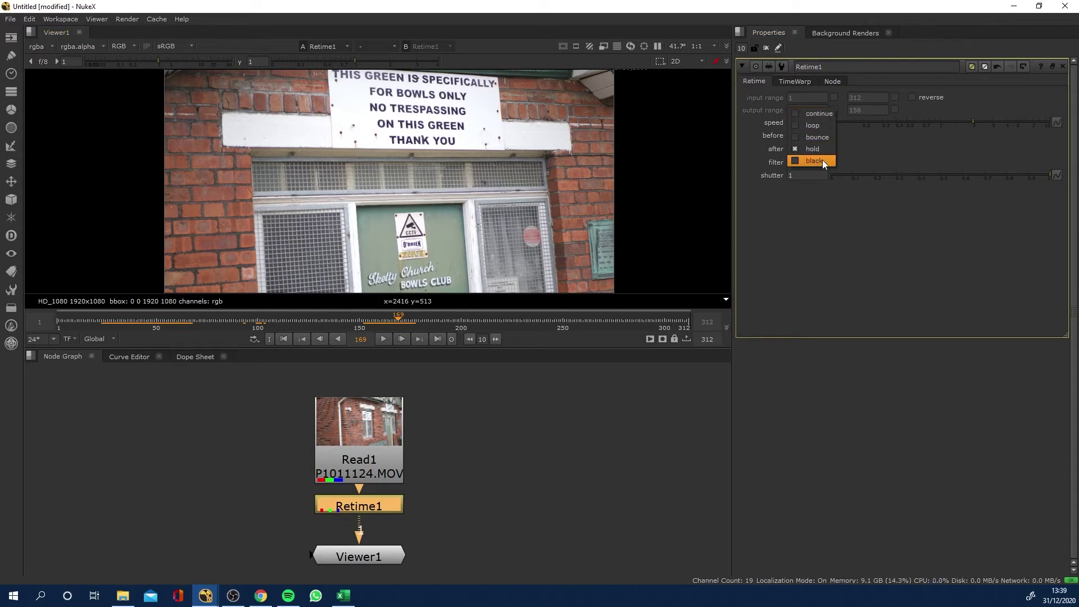
left_click(821, 161)
mouse_move(362, 321)
left_mouse_down()
mouse_move(382, 319)
mouse_move(373, 321)
left_mouse_up()
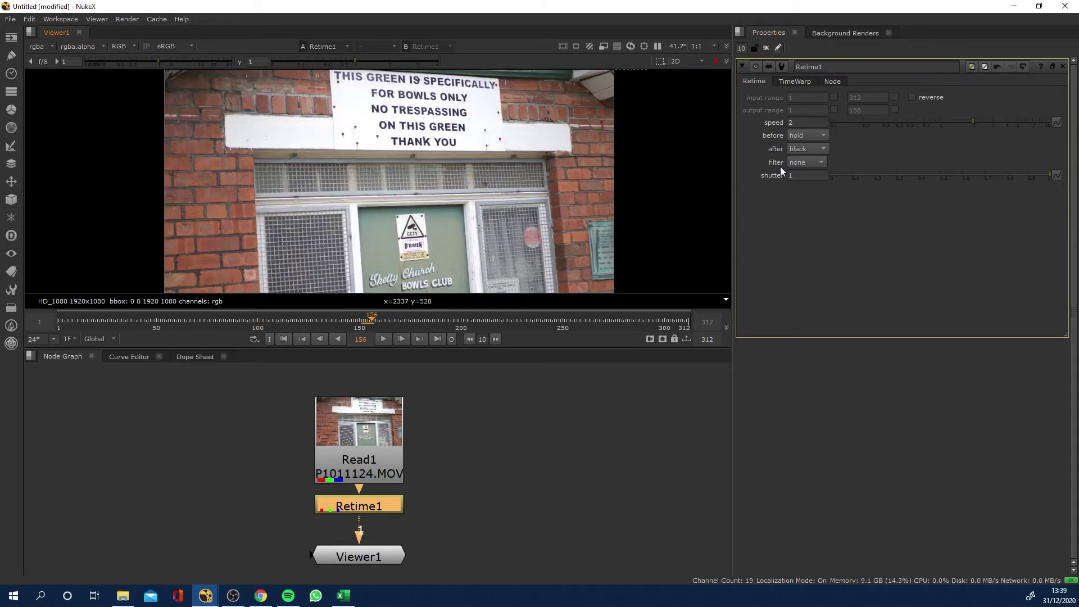
Set the Retime node's after behaviour to bounce
left_click(814, 137)
left_click(818, 127)
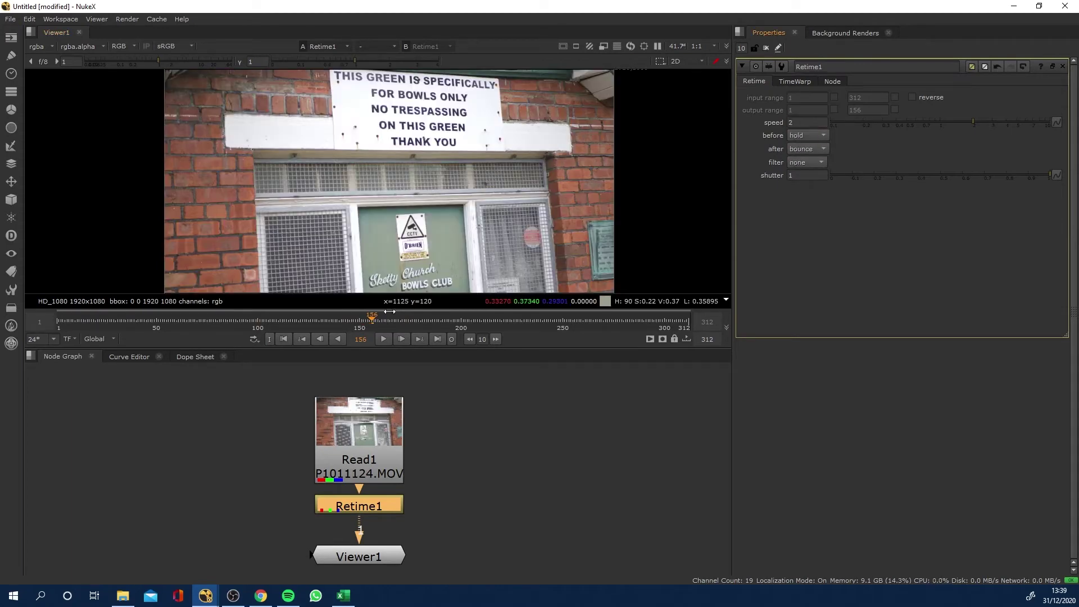
Check the bounced frames past the end of the clip, set the Retime after behaviour to loop, and scrub the same range
left_click_drag(311, 324, 382, 324)
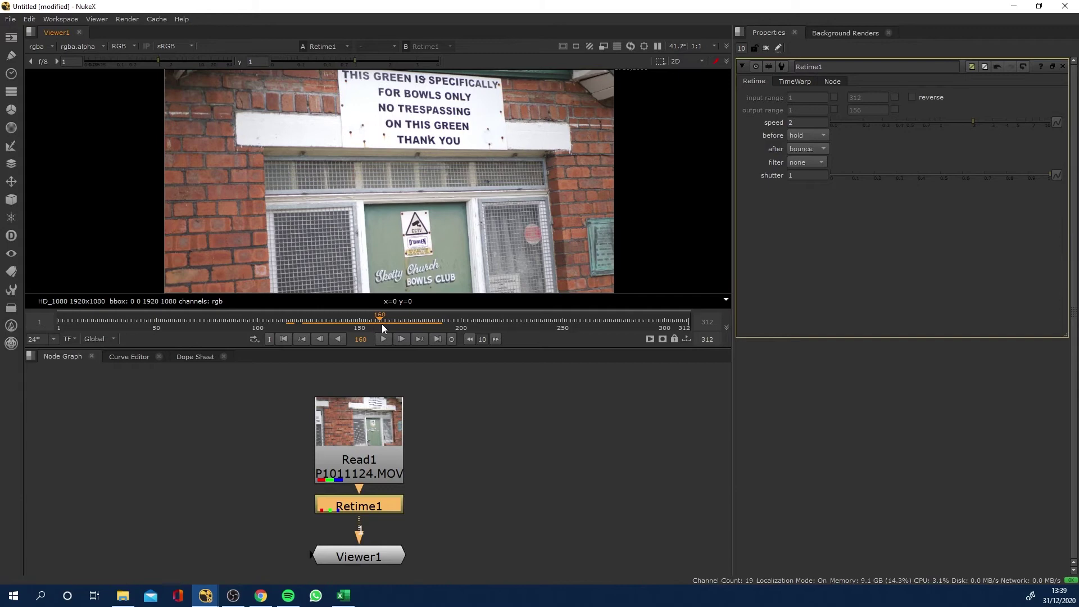
left_click(803, 149)
left_click(820, 139)
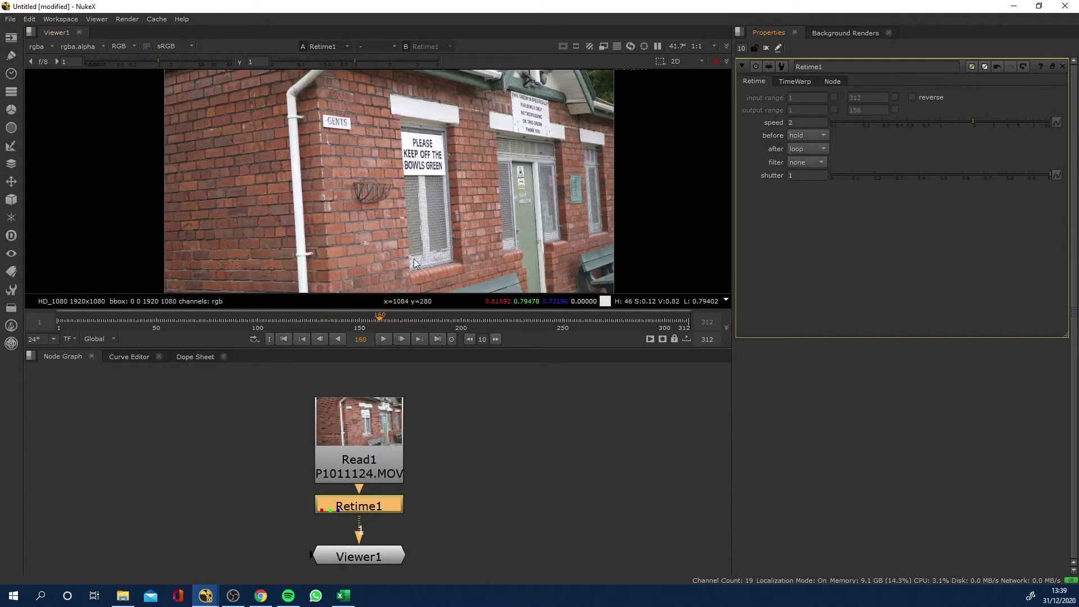
left_click_drag(288, 319, 359, 321)
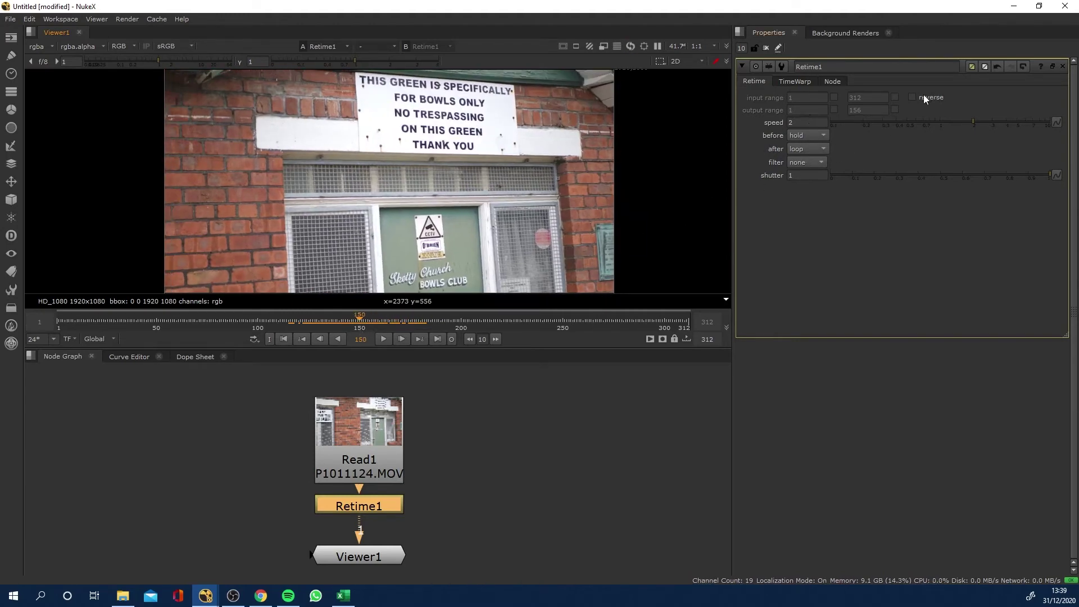
Set the Retime speed to 1, enable reverse, and scrub the timeline to check the backwards motion
left_click(796, 120)
type("1")
key("Return")
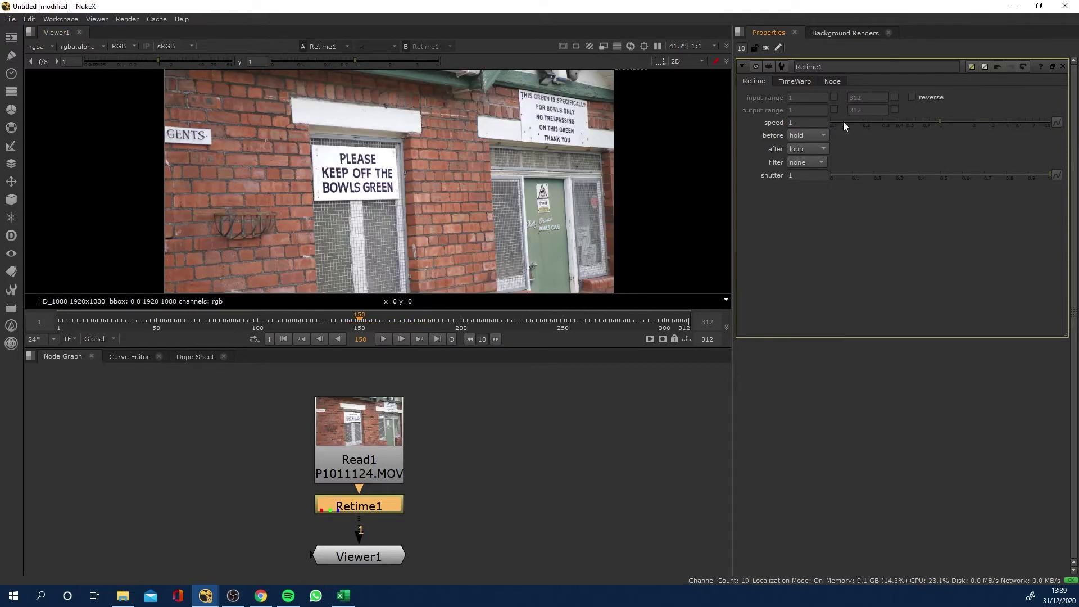
left_click_drag(149, 319, 217, 318)
left_click(911, 96)
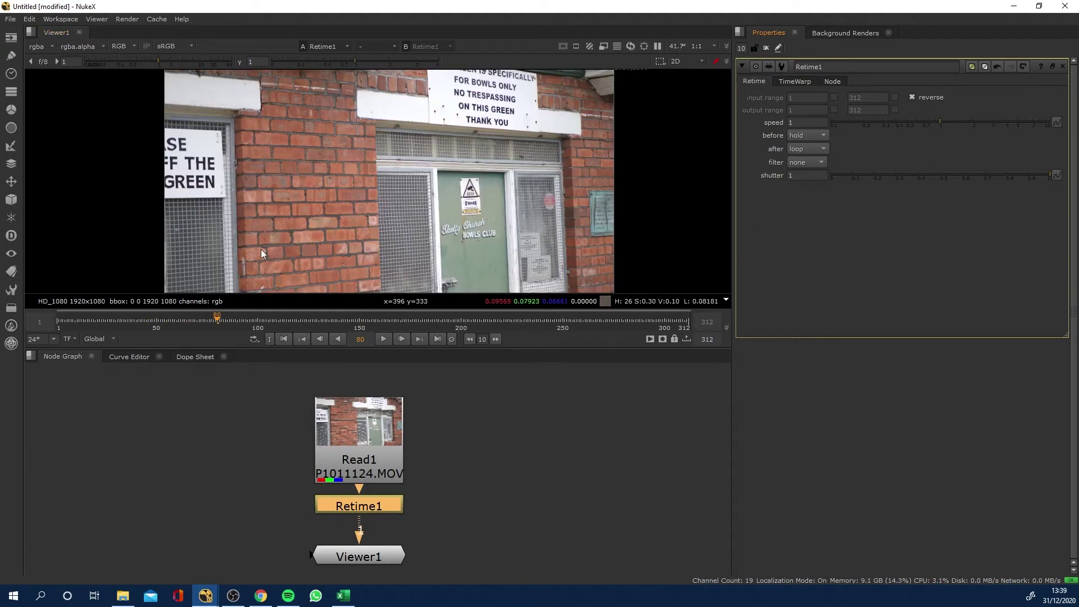
left_click_drag(79, 324, 285, 316)
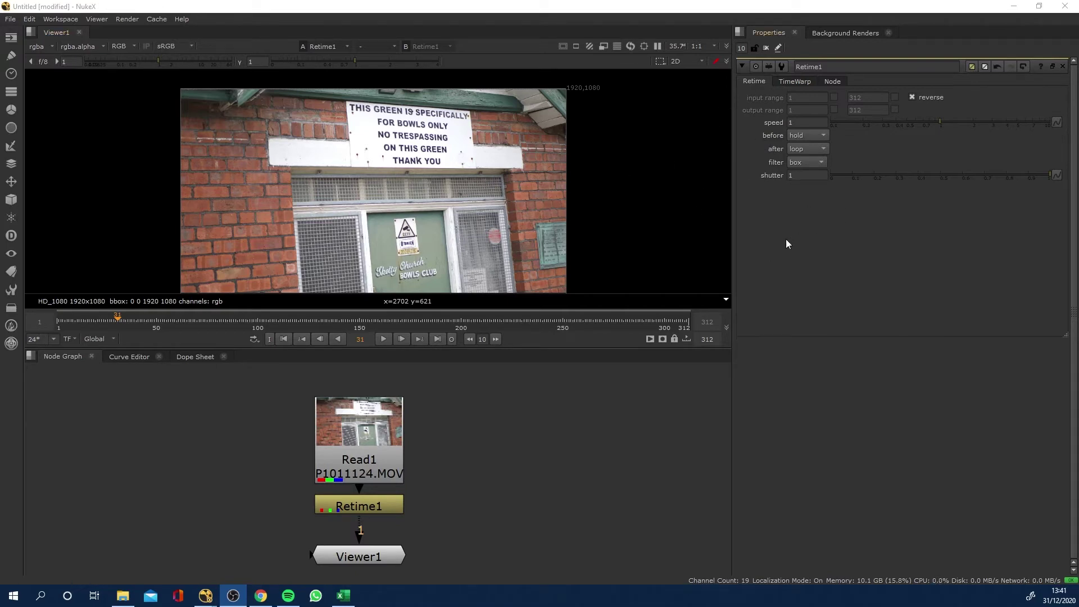
left_click(792, 82)
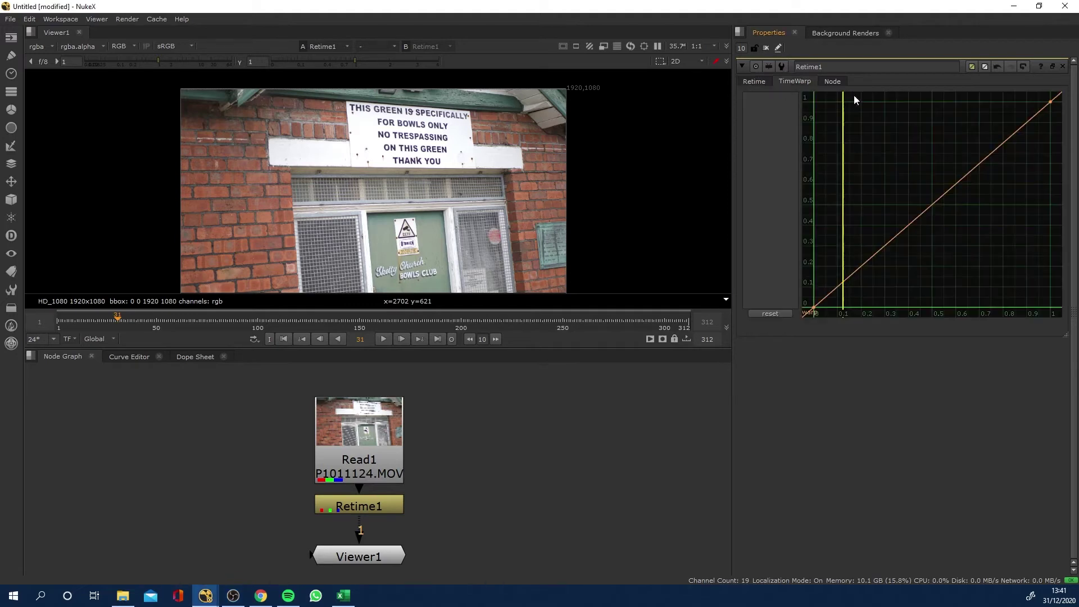
left_click(754, 82)
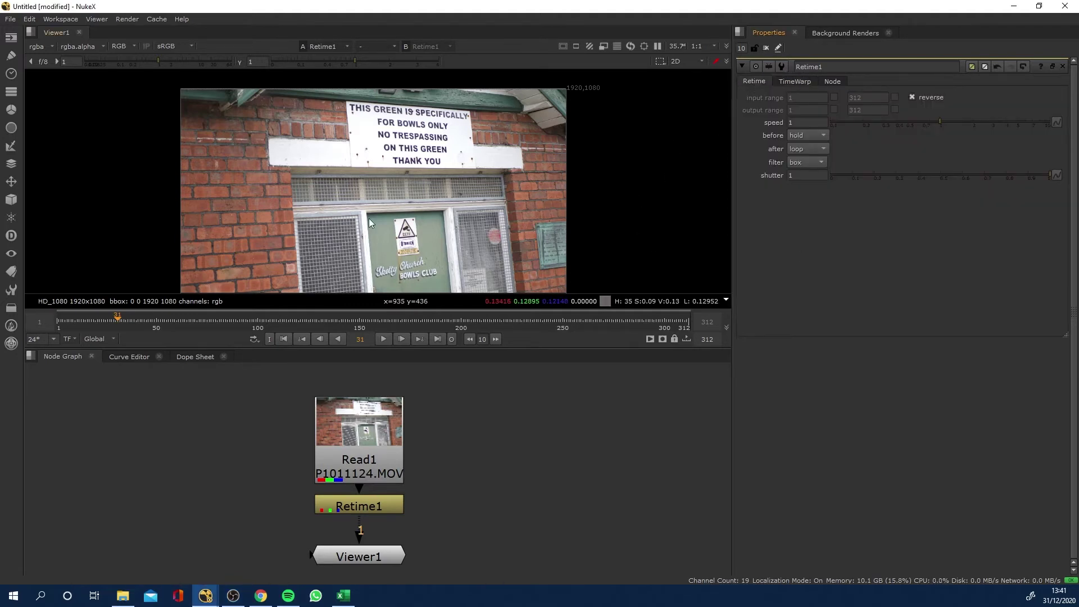
left_click(10, 73)
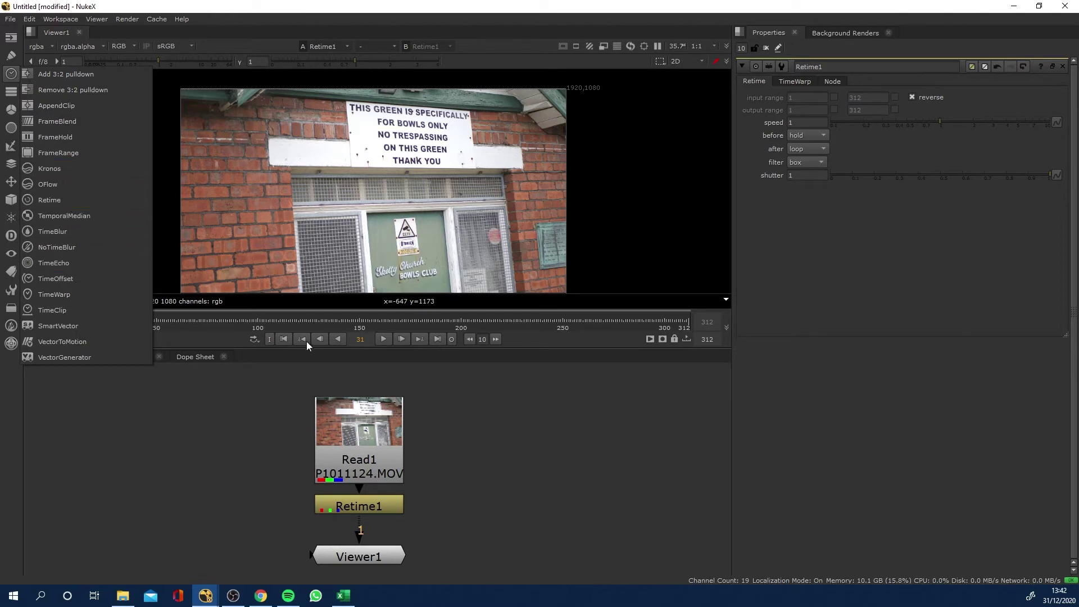
left_click(467, 465)
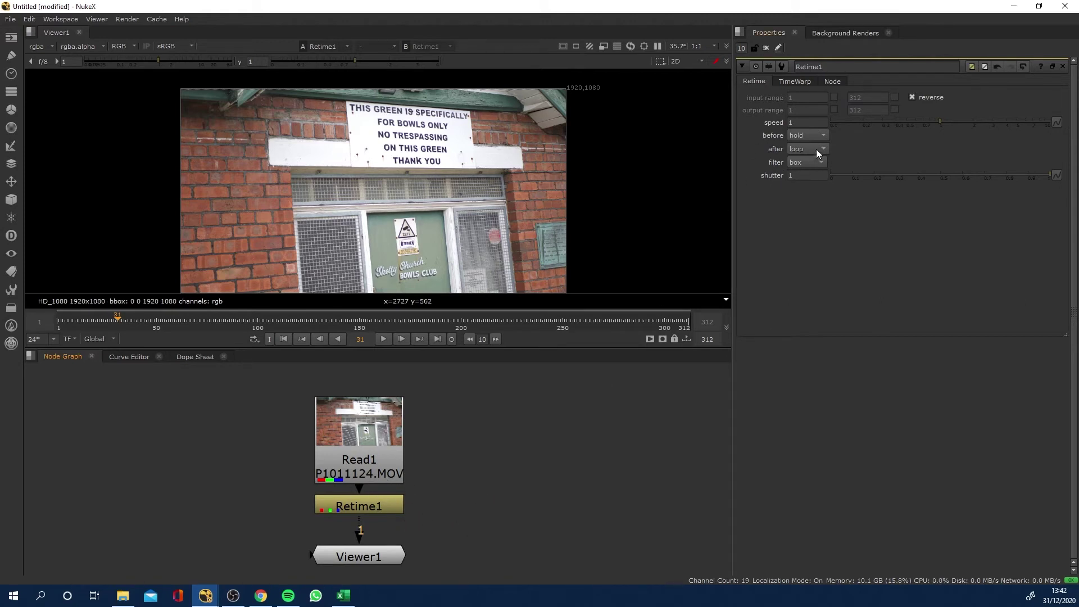
Set the Retime speed to 5 and inspect the motion blur at frame 10
left_click(788, 125)
type("5")
left_click(621, 436)
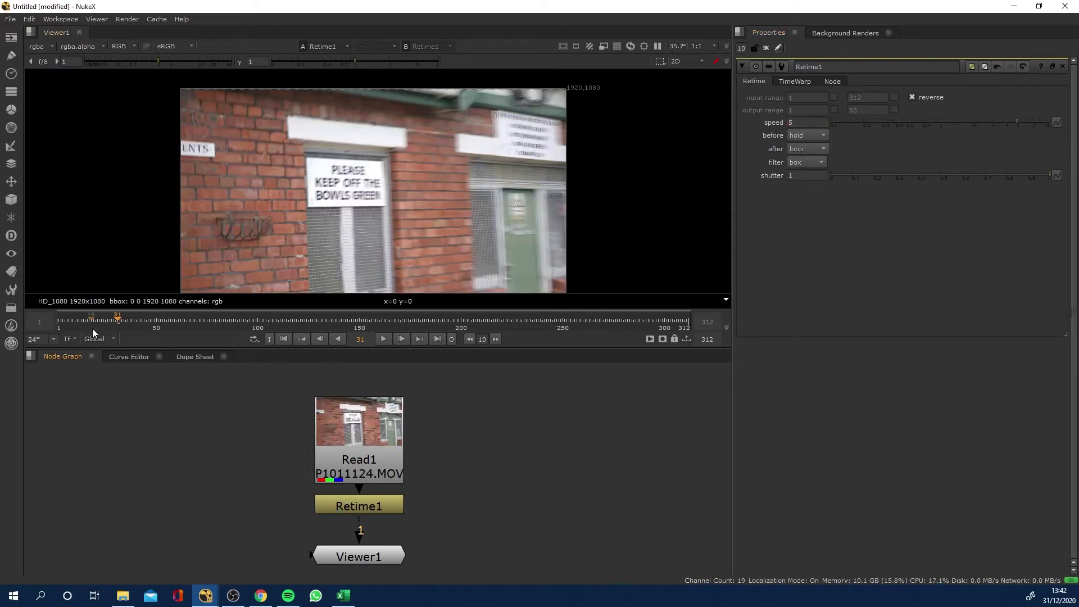
left_click(76, 323)
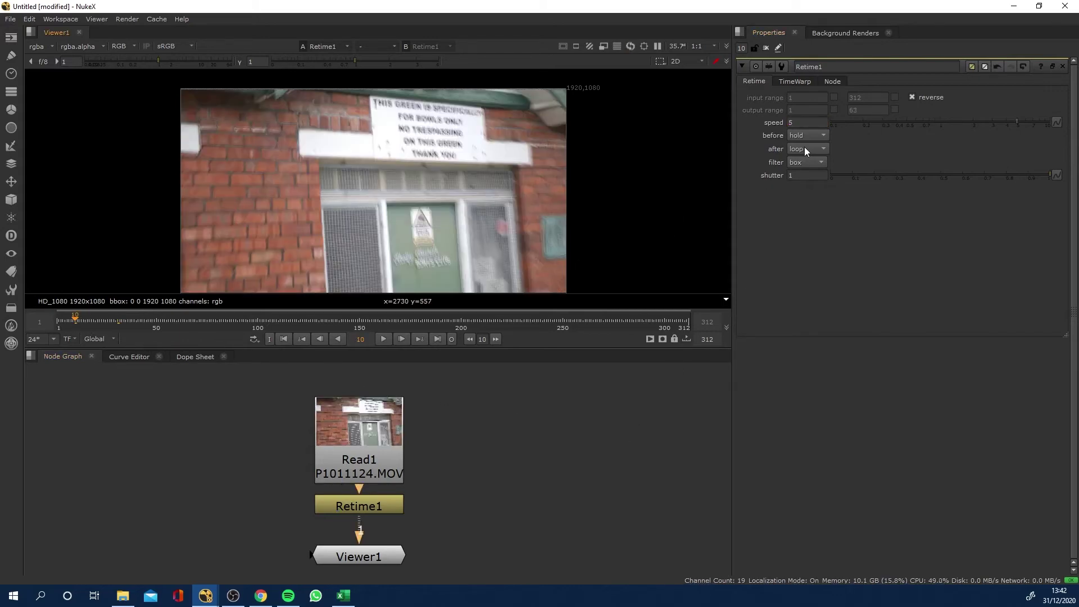
scroll(539, 146, "up", 5)
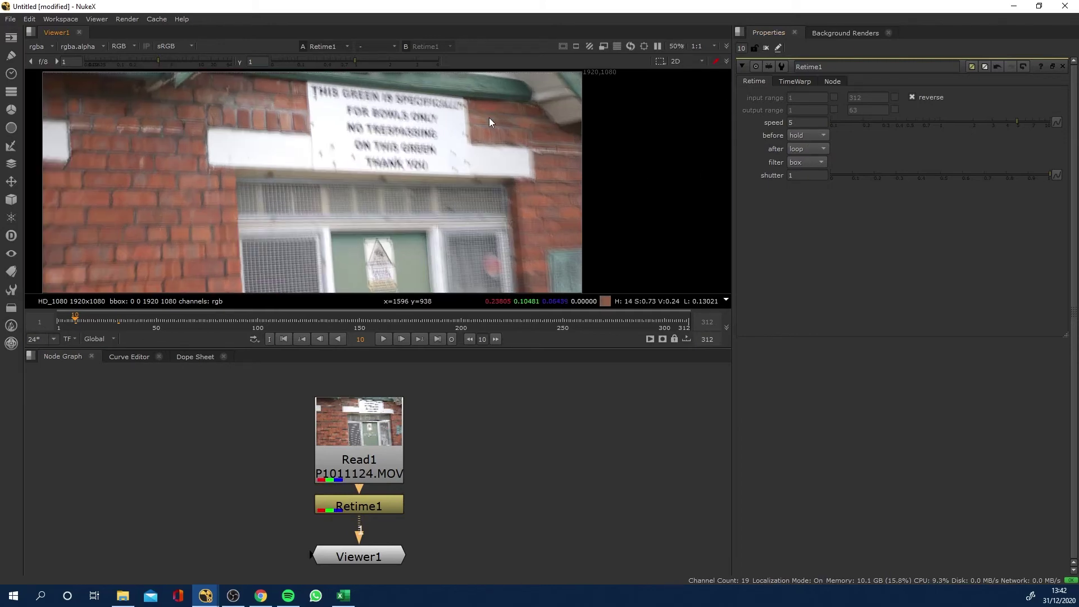
Compare the none and box filters on the sign at frame 10, keeping box with a shutter of 1
left_click(801, 162)
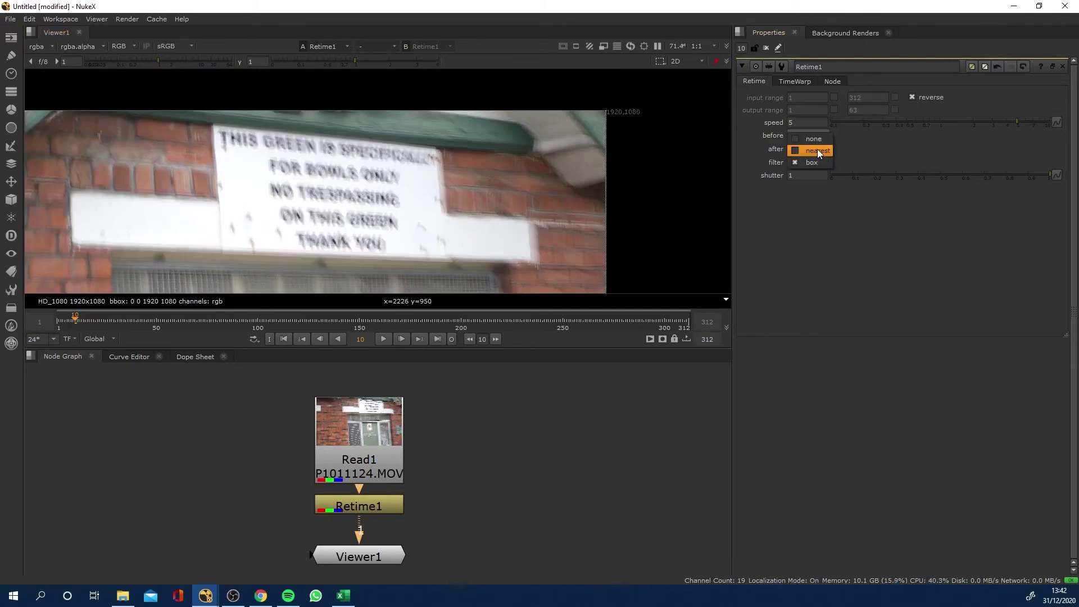
left_click(816, 140)
left_click(802, 162)
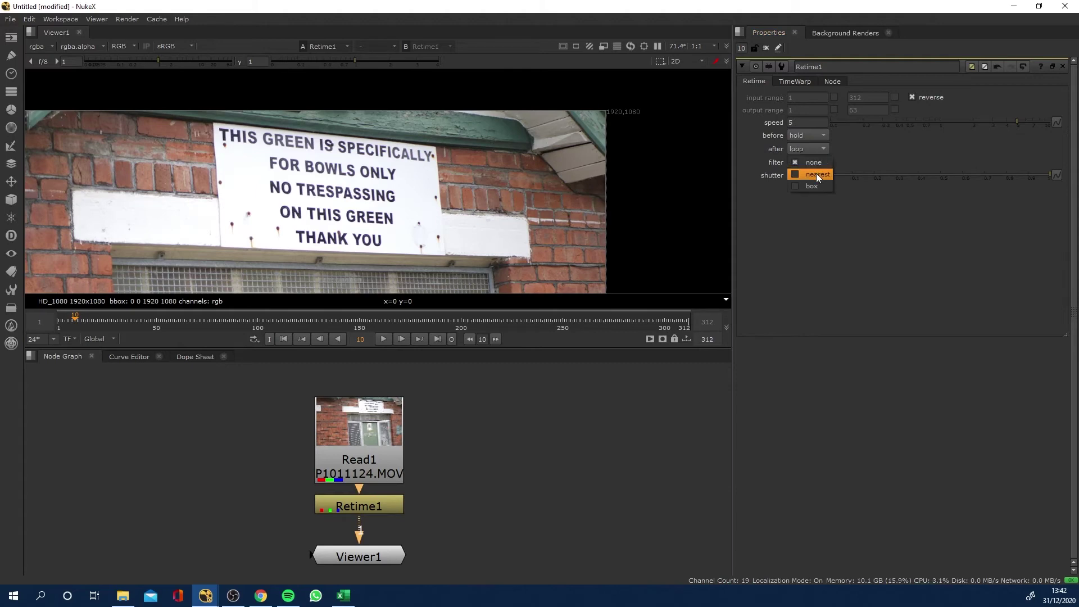
left_click(809, 186)
scroll(288, 214, "up", 3)
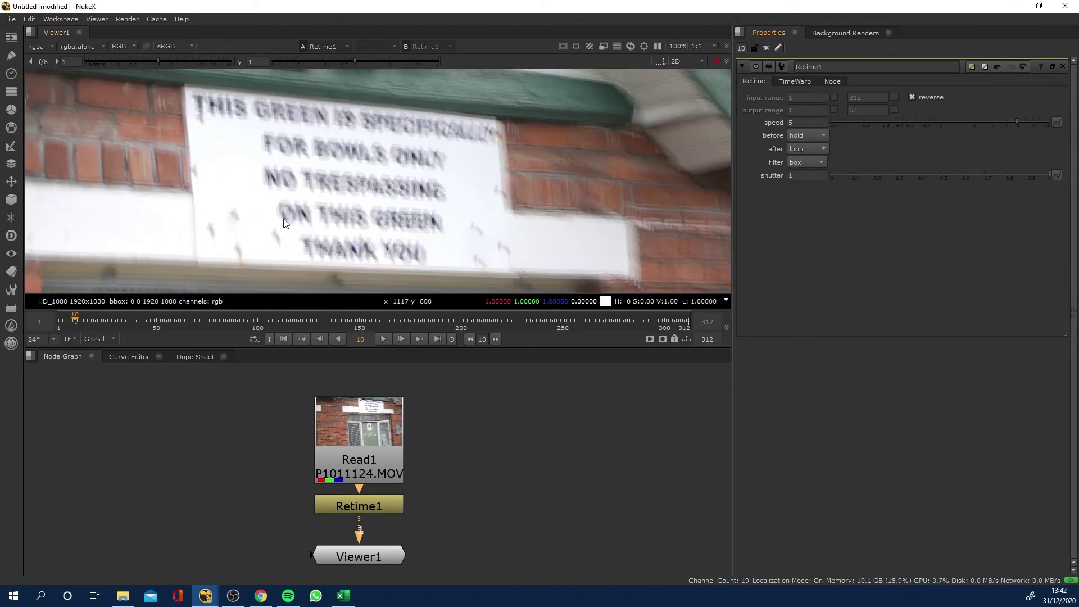
left_click_drag(1034, 172, 1073, 178)
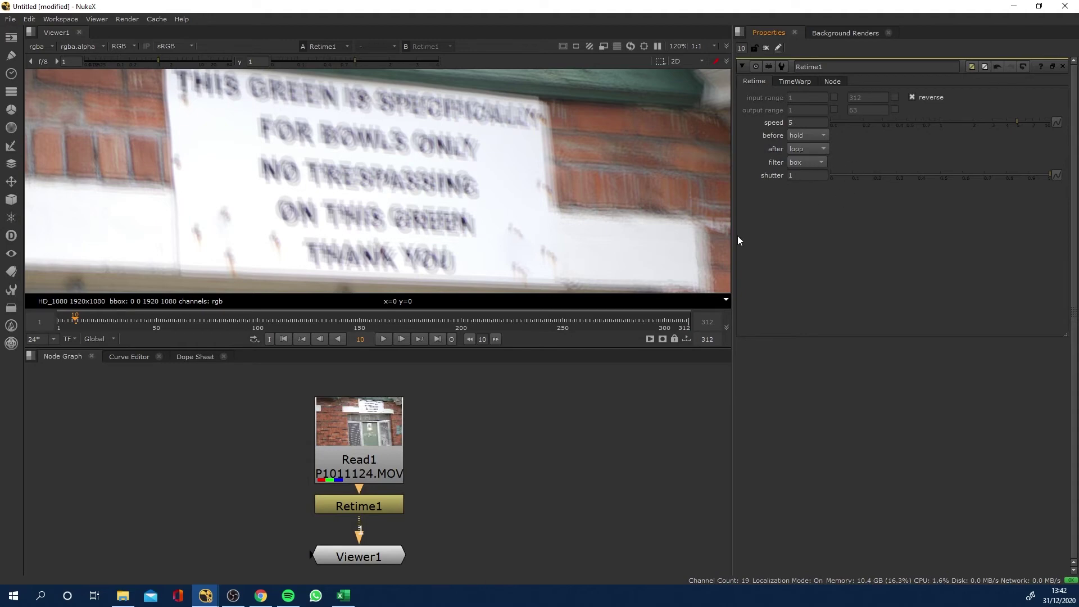
Slow the Retime speed to 0.5 and play the clip from the first frame
scroll(494, 414, "down", 1)
scroll(650, 229, "down", 4)
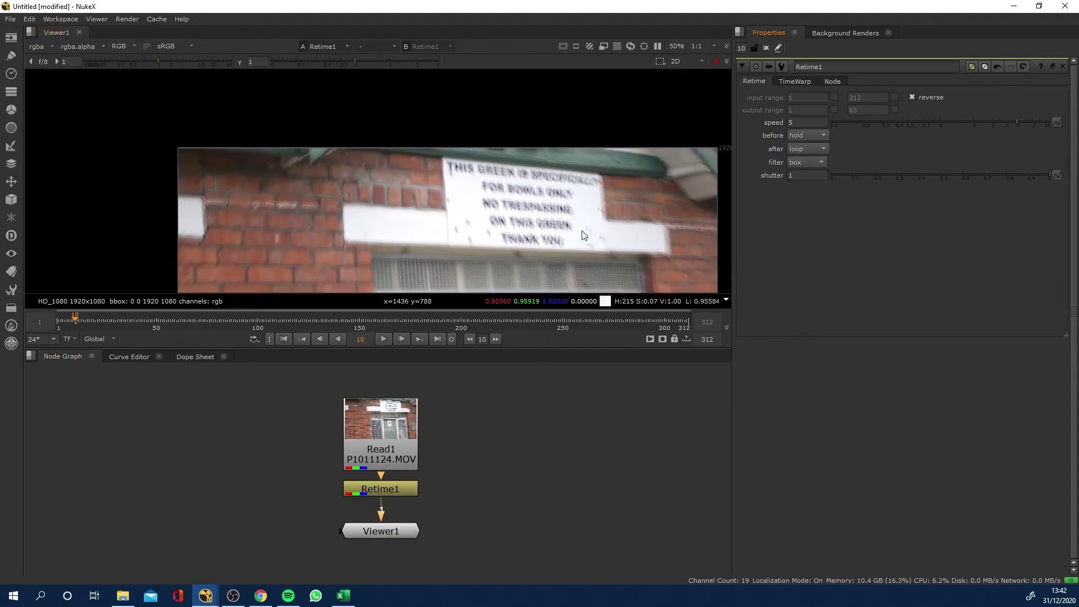
scroll(582, 230, "down", 1)
middle_click_drag(582, 231, 545, 159)
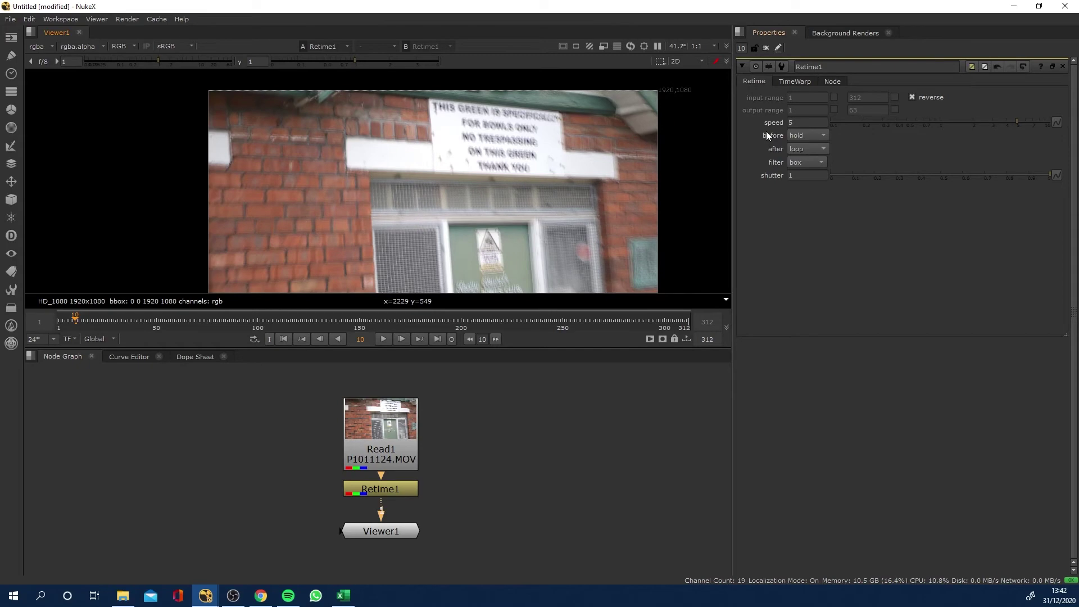
left_click(880, 122)
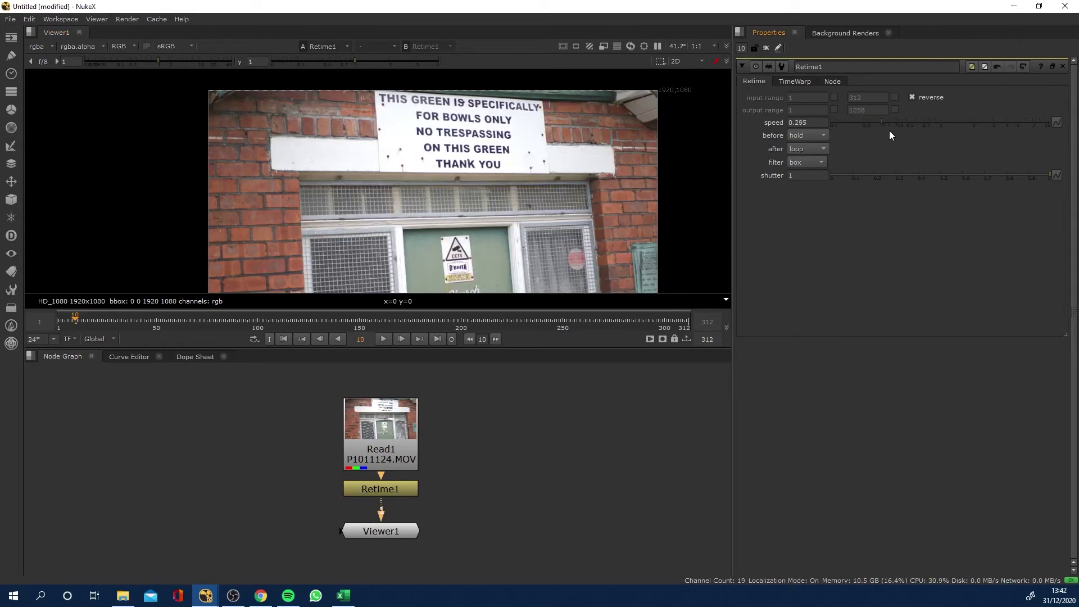
left_click(909, 123)
left_click_drag(909, 134, 907, 135)
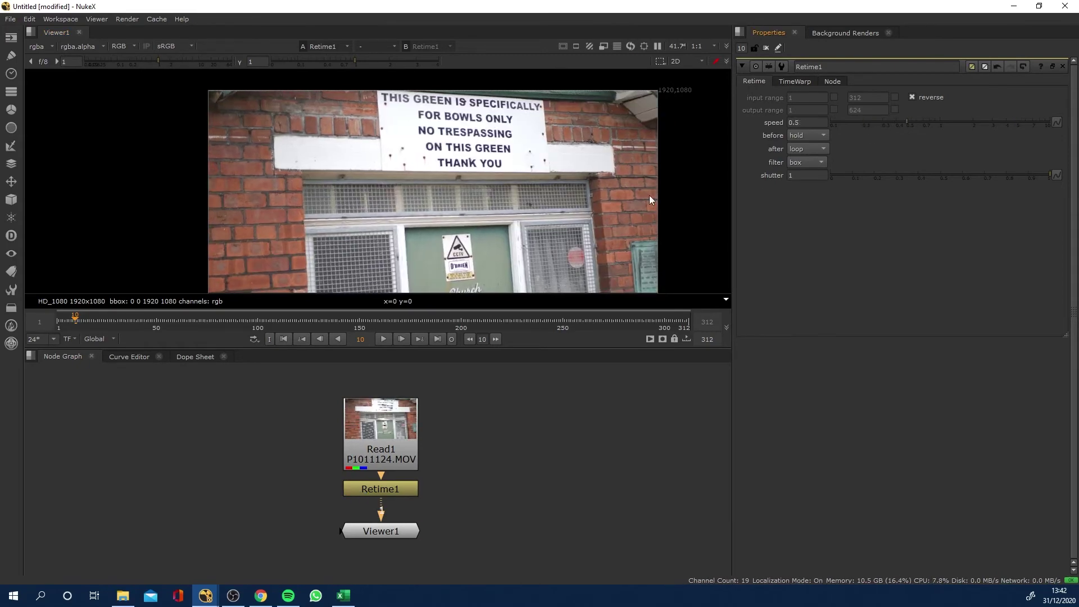
left_click_drag(75, 318, 58, 321)
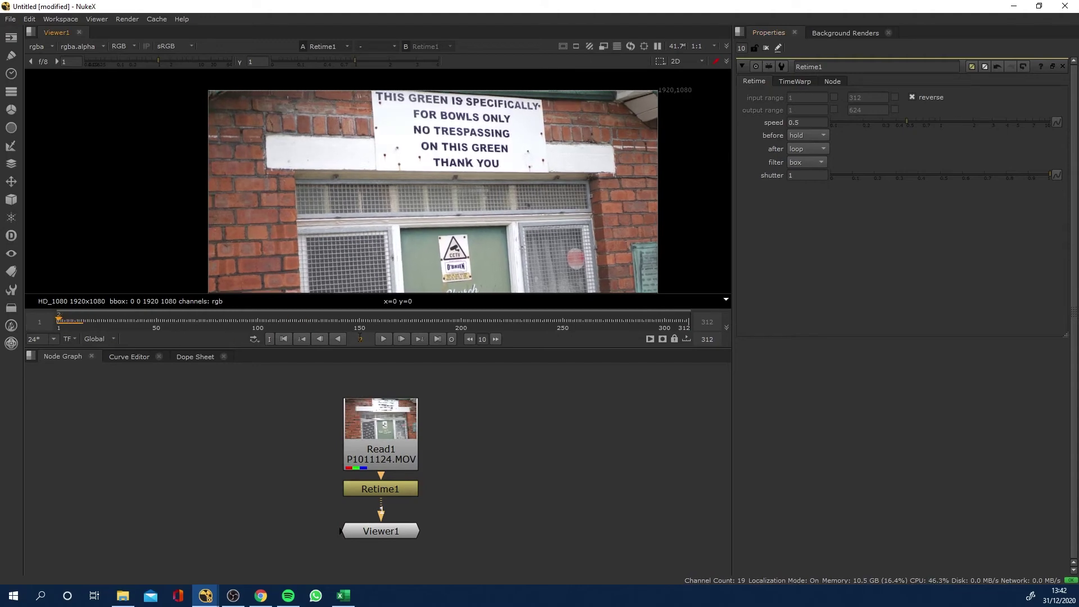
left_click(380, 339)
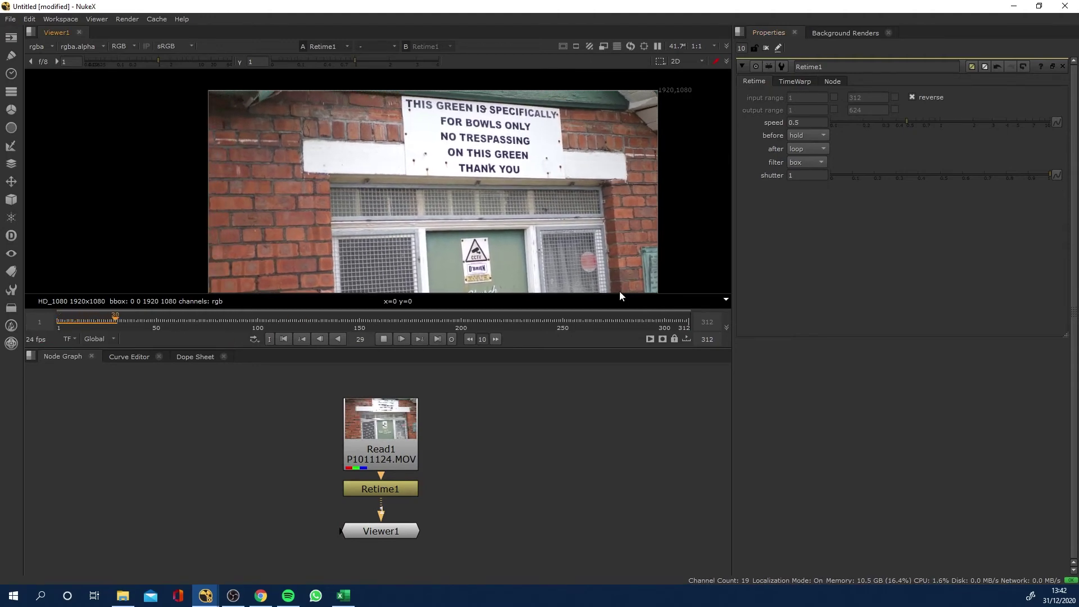
Try the nearest filter during playback, then stop and step frame by frame from frame 172 to check for repeated frames
left_click(812, 162)
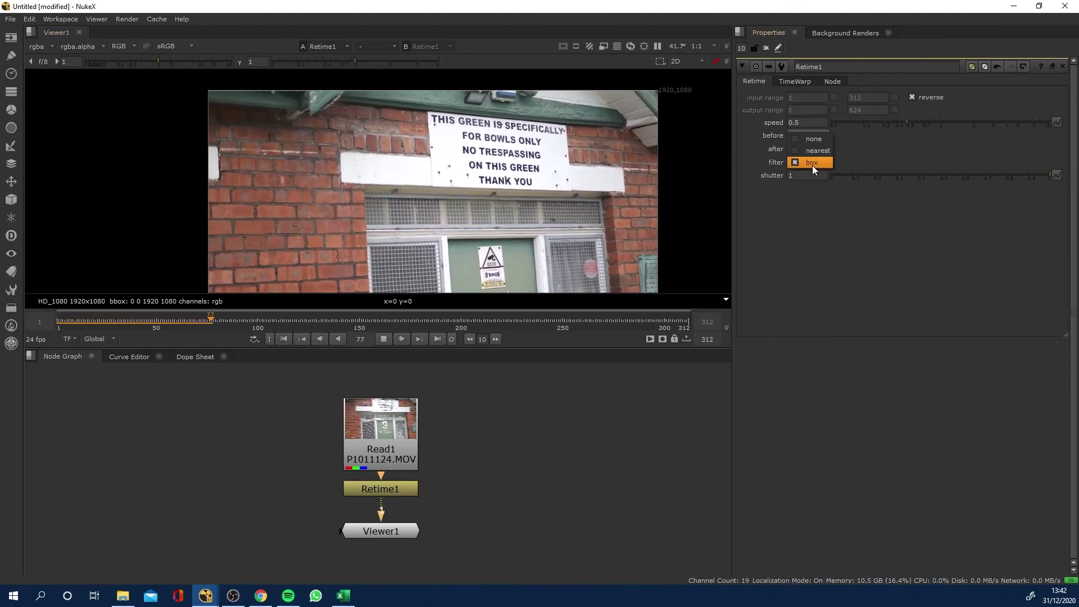
left_click(811, 150)
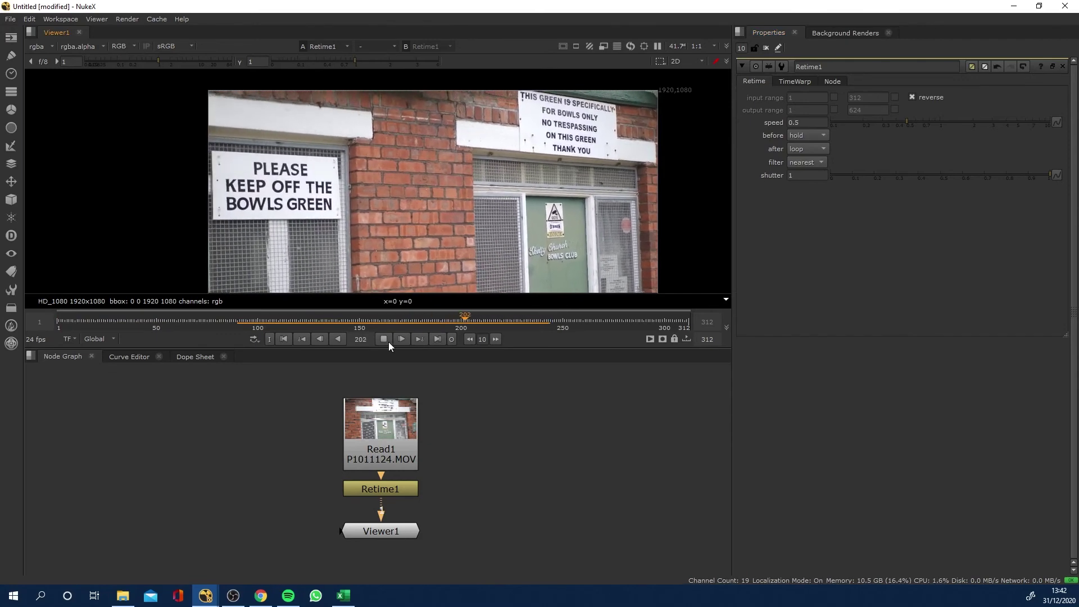
left_click(384, 339)
left_click(402, 328)
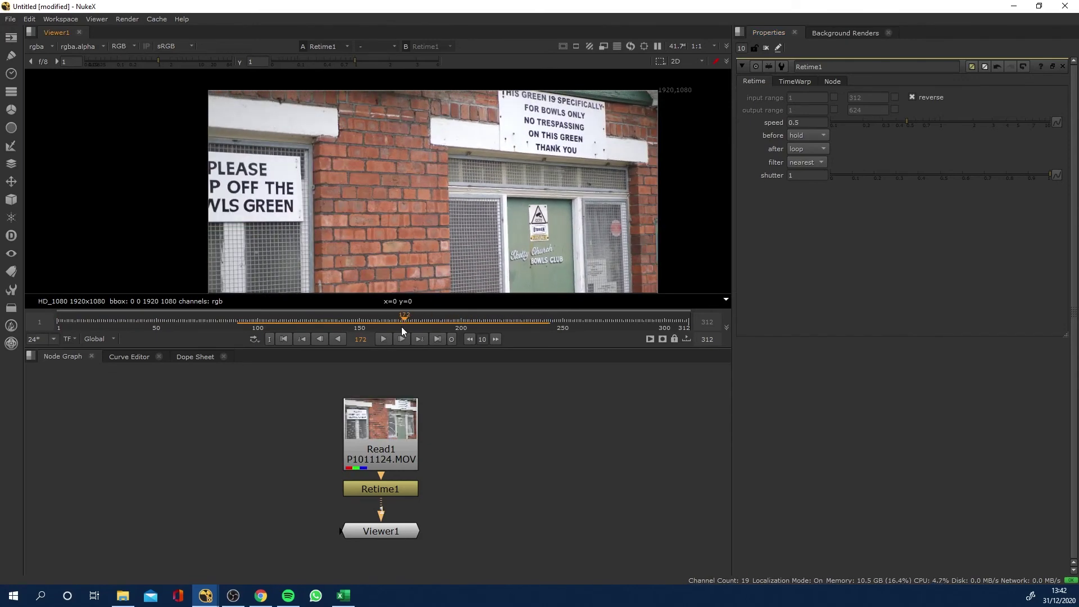
key("Right")
key("Right")
key("Right")
key("Right")
key("Right")
left_click_drag(417, 309, 350, 318)
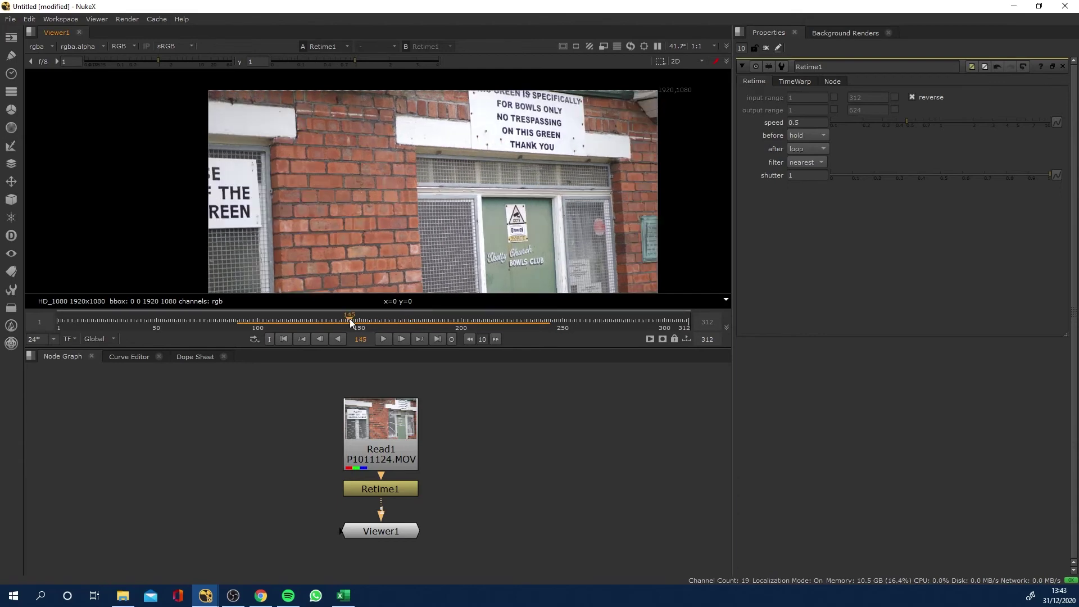
Set the Retime filter back to box and view the blended result up to frame 149
left_click(807, 152)
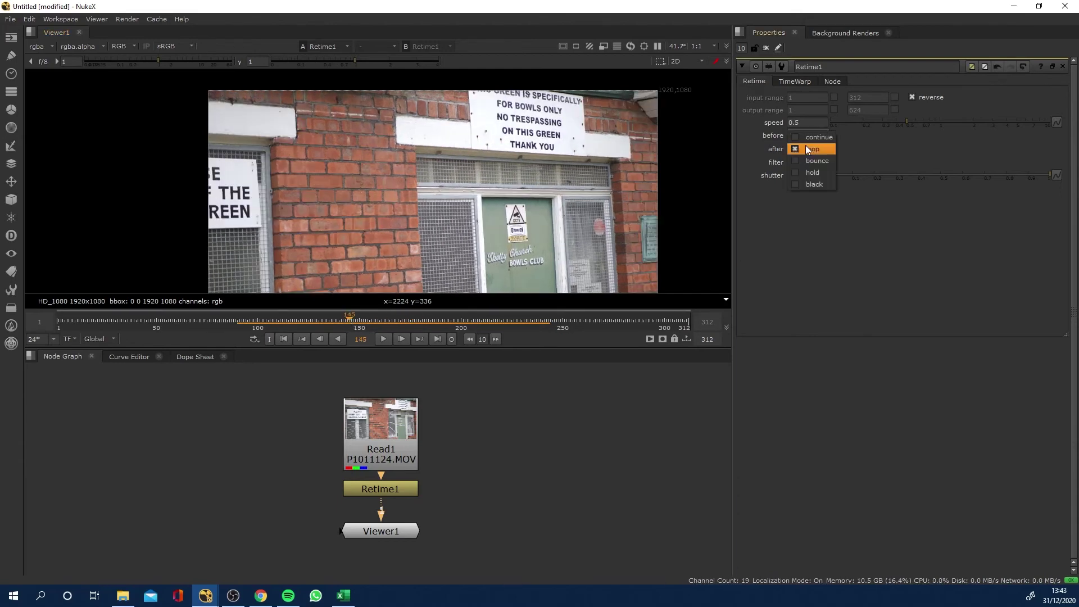
left_click(835, 159)
left_click(810, 162)
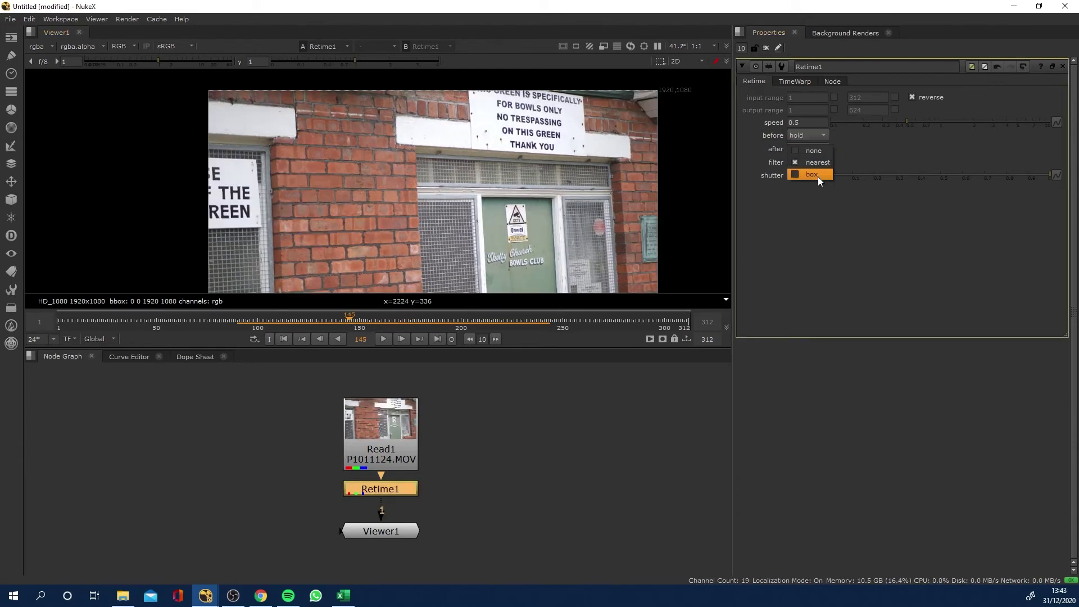
left_click(817, 176)
left_click(355, 323)
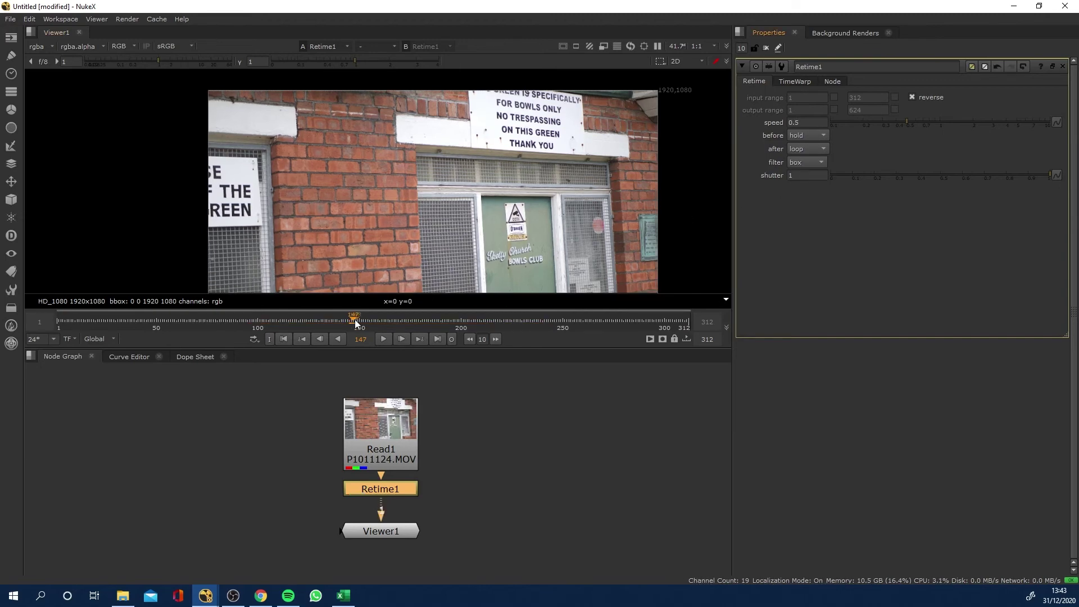
left_click(357, 320)
Examine the sign lettering up close at frames 149, 159, 35 and 50 for frame blending
scroll(528, 131, "up", 2)
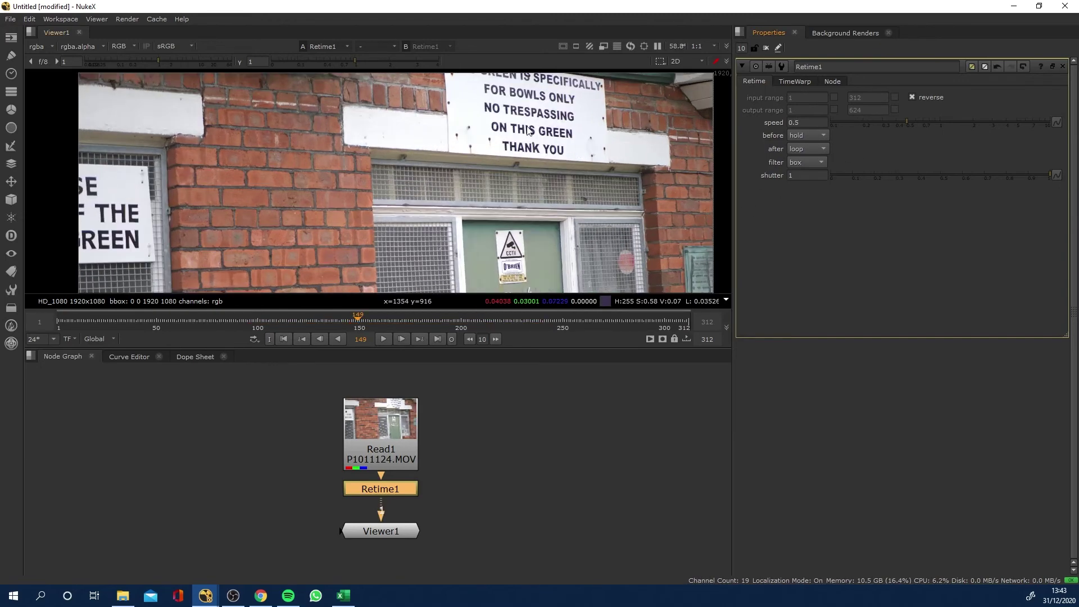
scroll(528, 131, "up", 6)
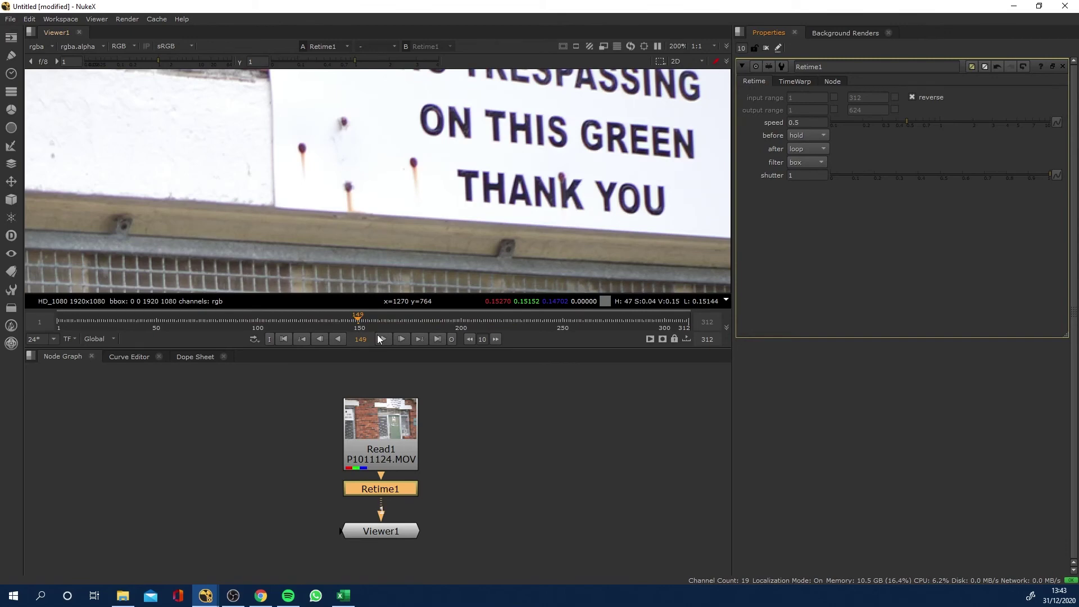
left_click_drag(366, 315, 378, 317)
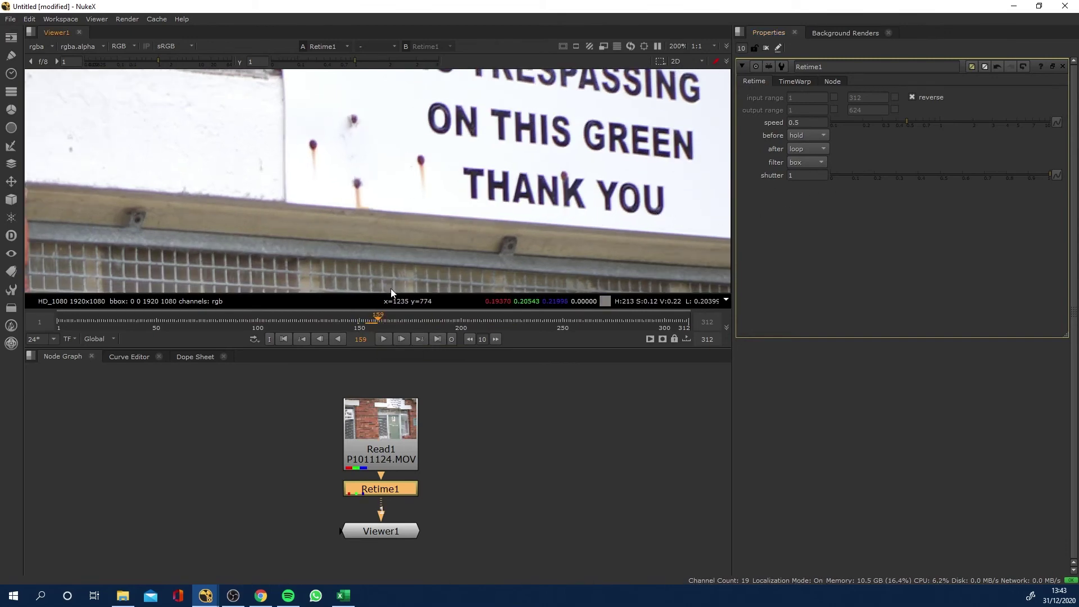
left_click_drag(250, 321, 121, 325)
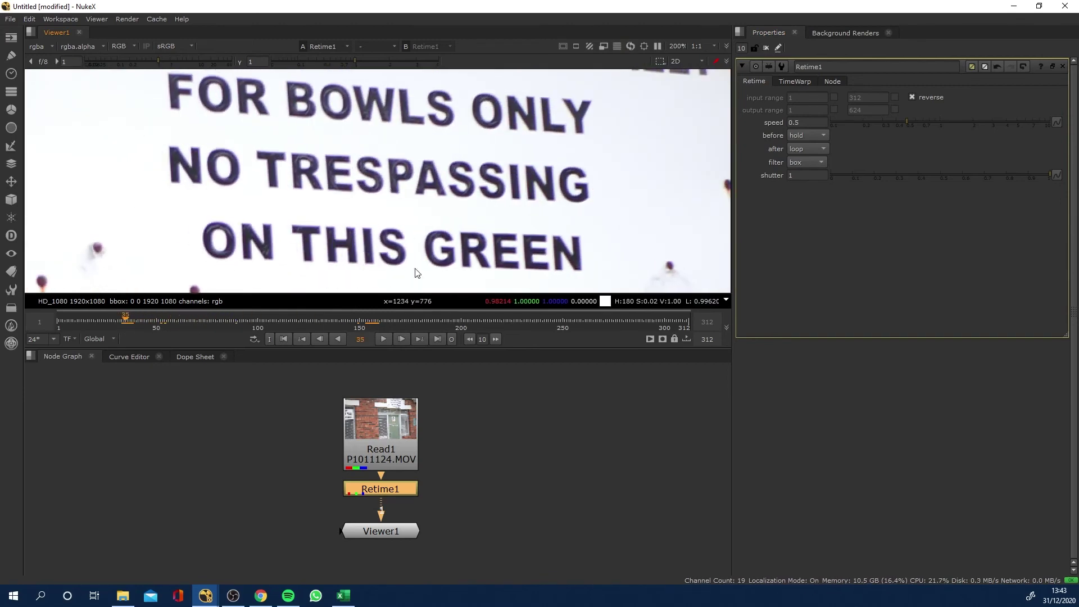
scroll(339, 240, "down", 5)
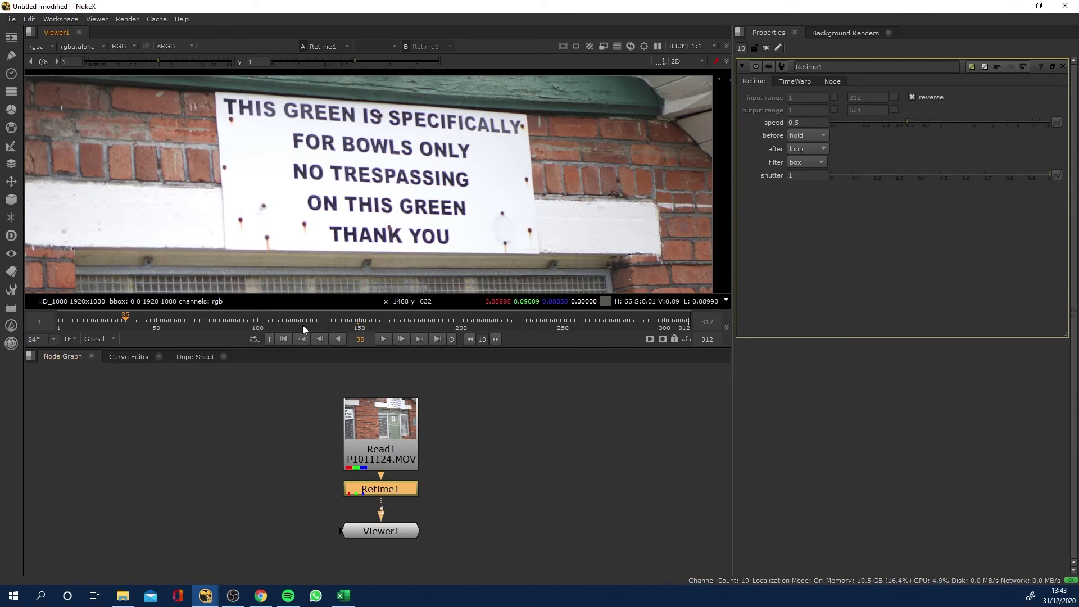
left_click_drag(146, 321, 154, 321)
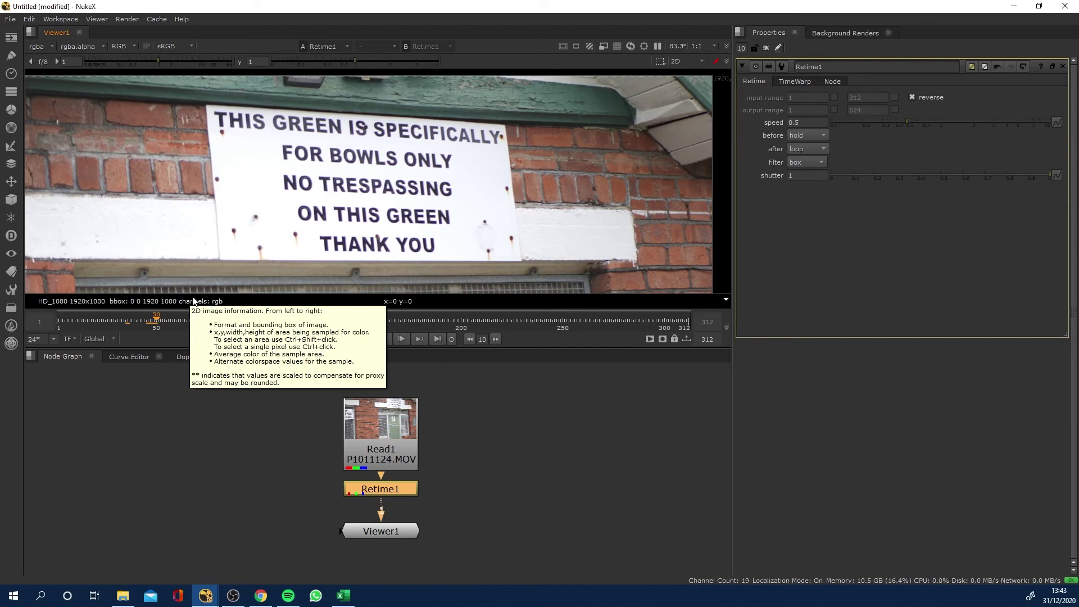
left_click(253, 484)
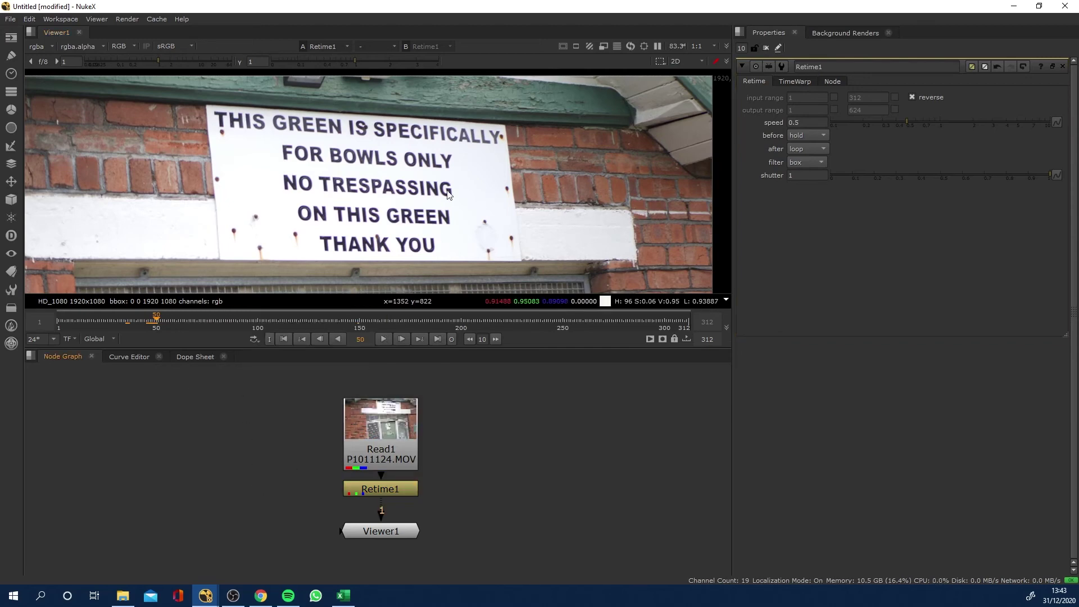
scroll(438, 168, "down", 6)
scroll(438, 167, "up", 2)
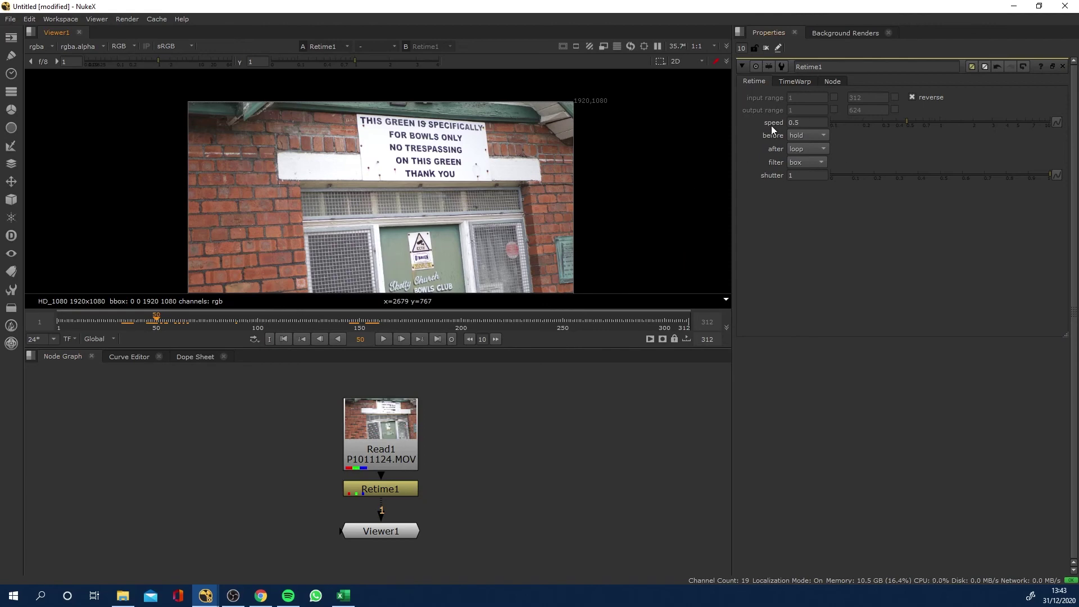
left_click(803, 150)
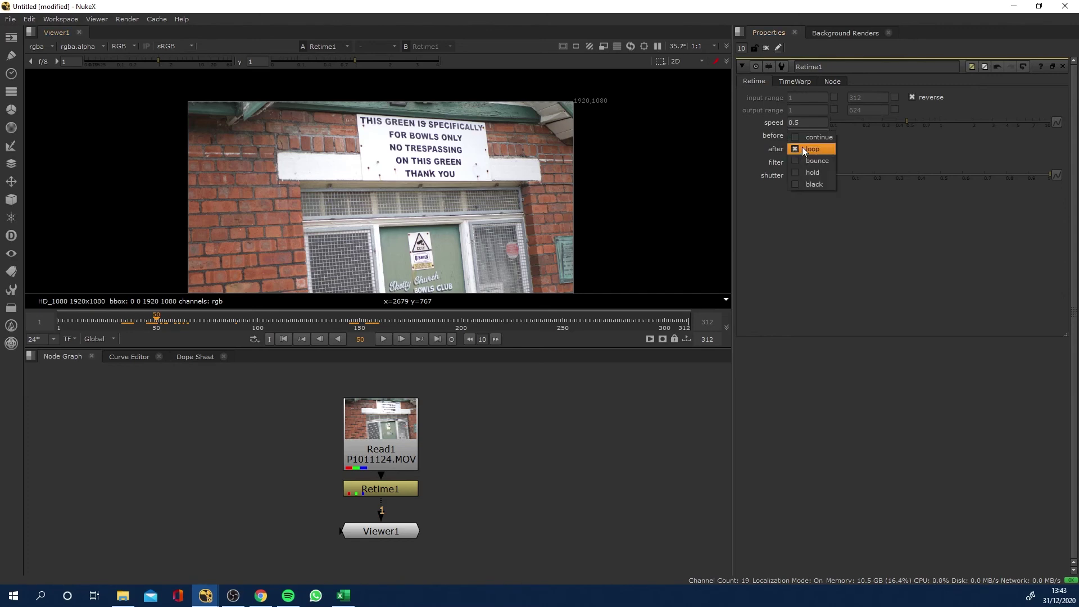
left_click(820, 171)
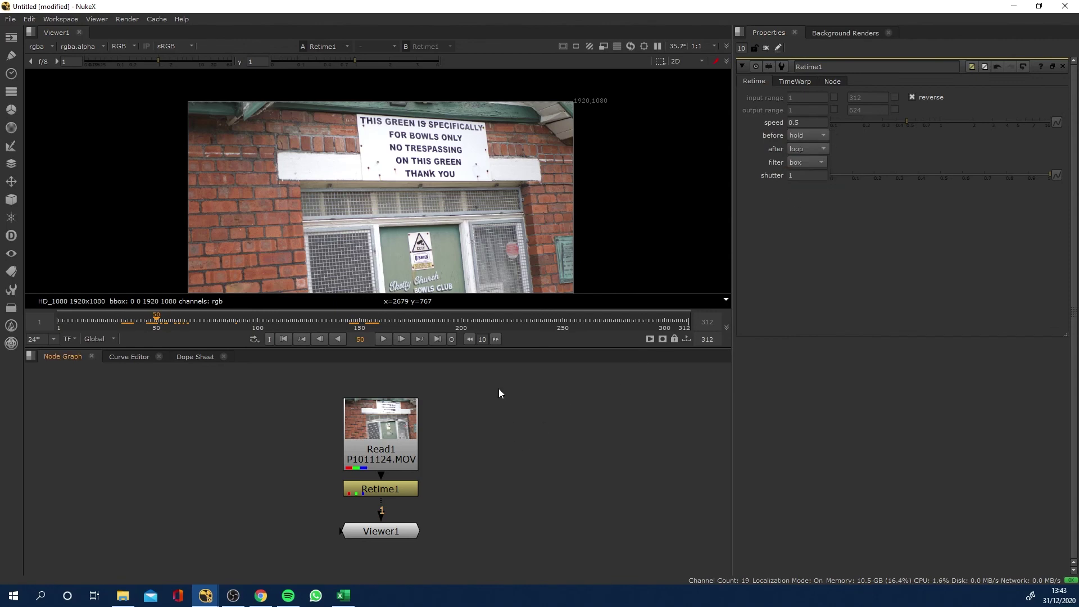